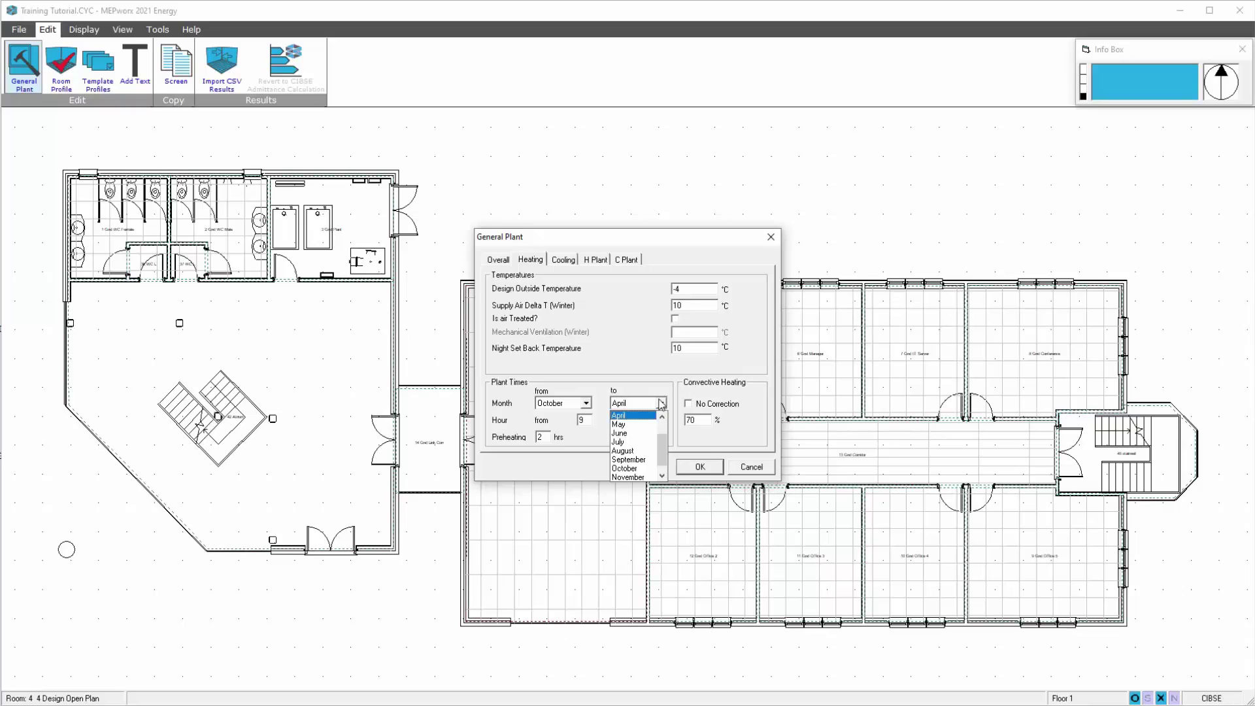
Set the heating plant times to end in April and run from hour 8 to hour 18
left_click(621, 415)
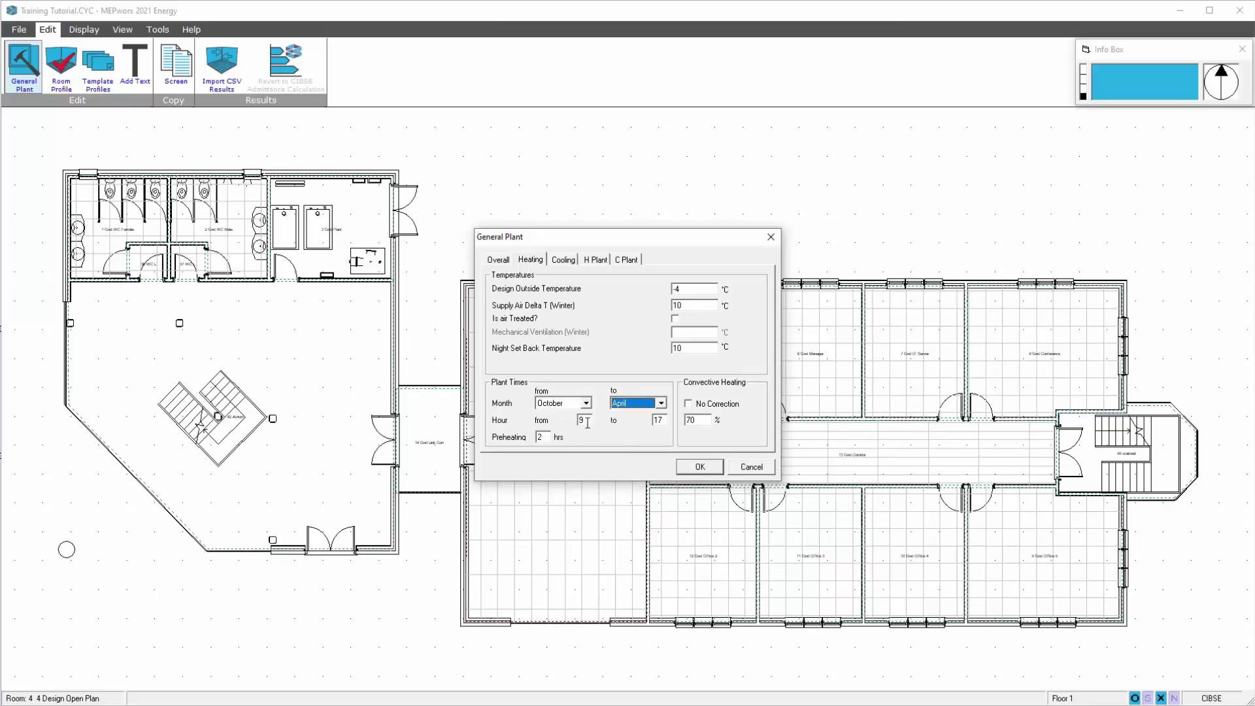
double_click(664, 418)
type("18")
double_click(583, 420)
type("8")
double_click(544, 437)
key("F1")
Set the cooling plant months to end in September and the calculation period to 3 months
left_click(566, 261)
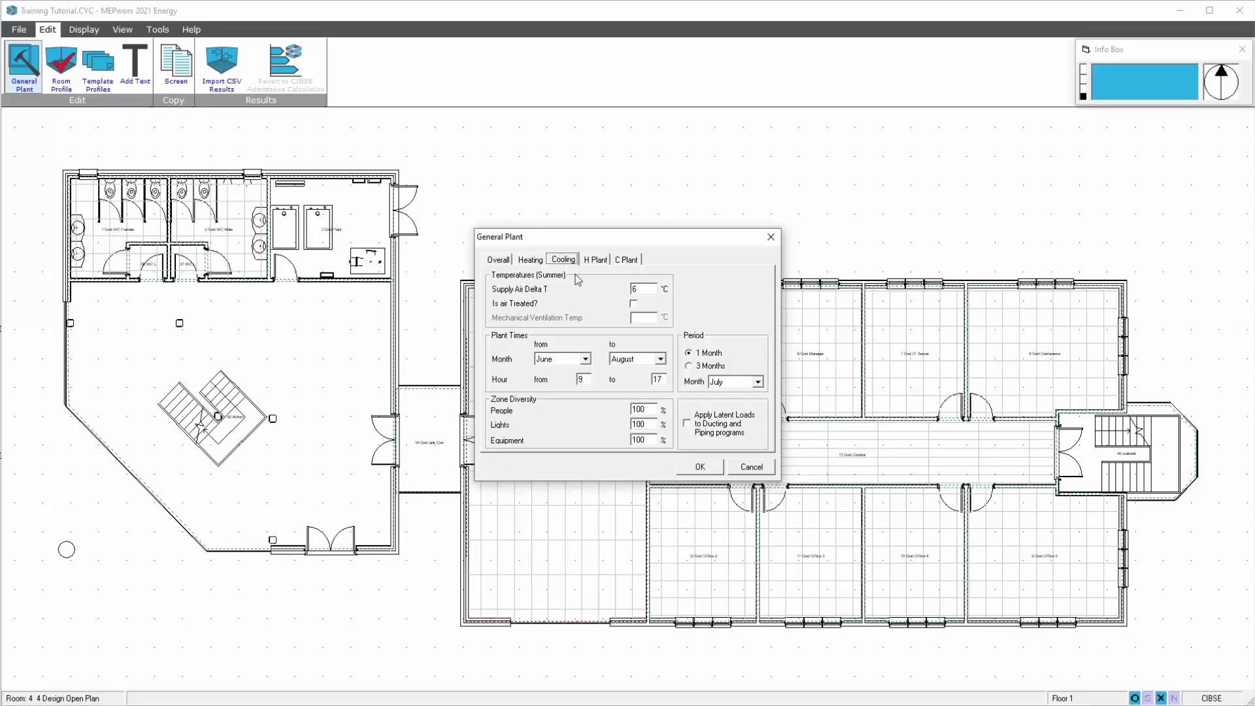
left_click(661, 361)
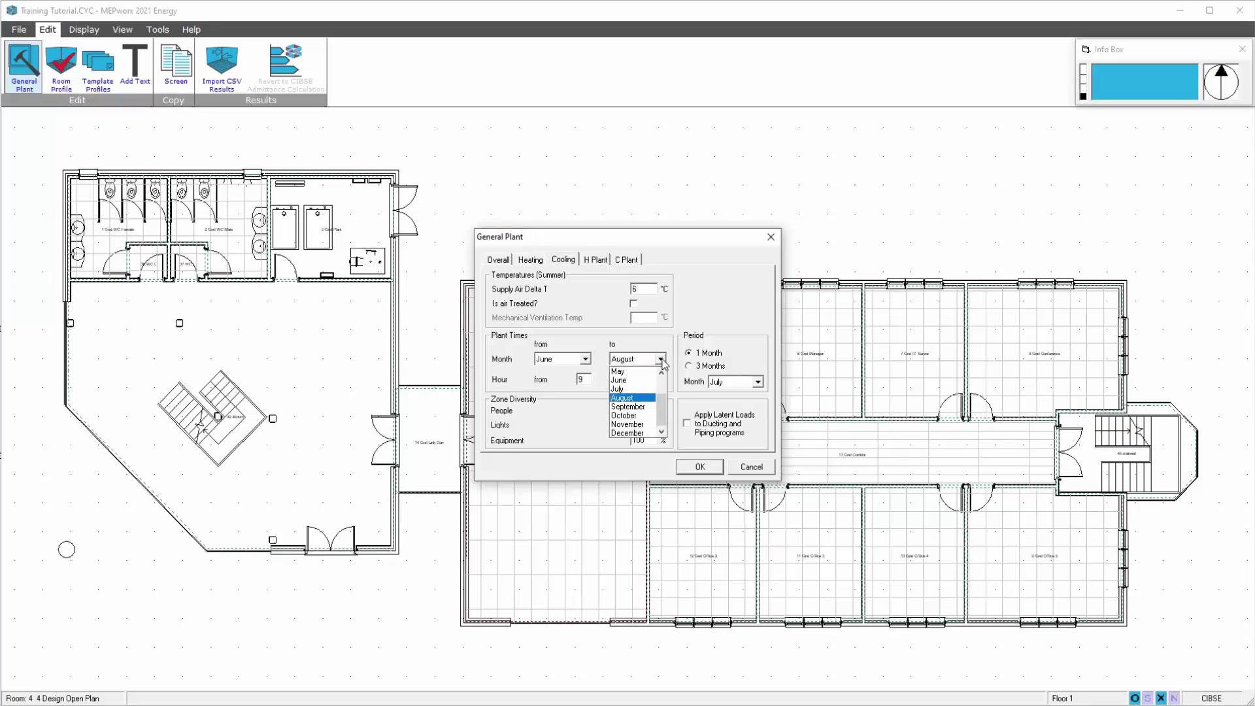
left_click(637, 407)
left_click(697, 368)
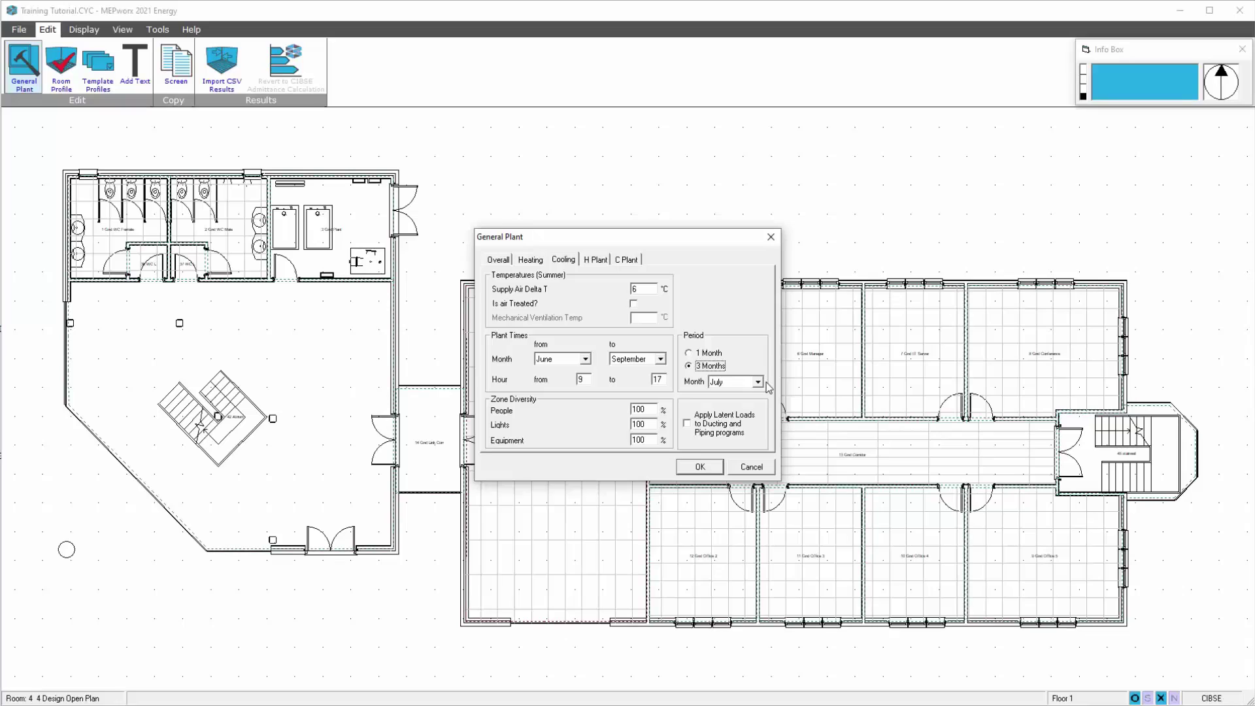
Check the cooling zone diversity percentages and enable applying latent loads to the ducting and piping programs
double_click(647, 410)
double_click(647, 424)
double_click(647, 439)
left_click(692, 429)
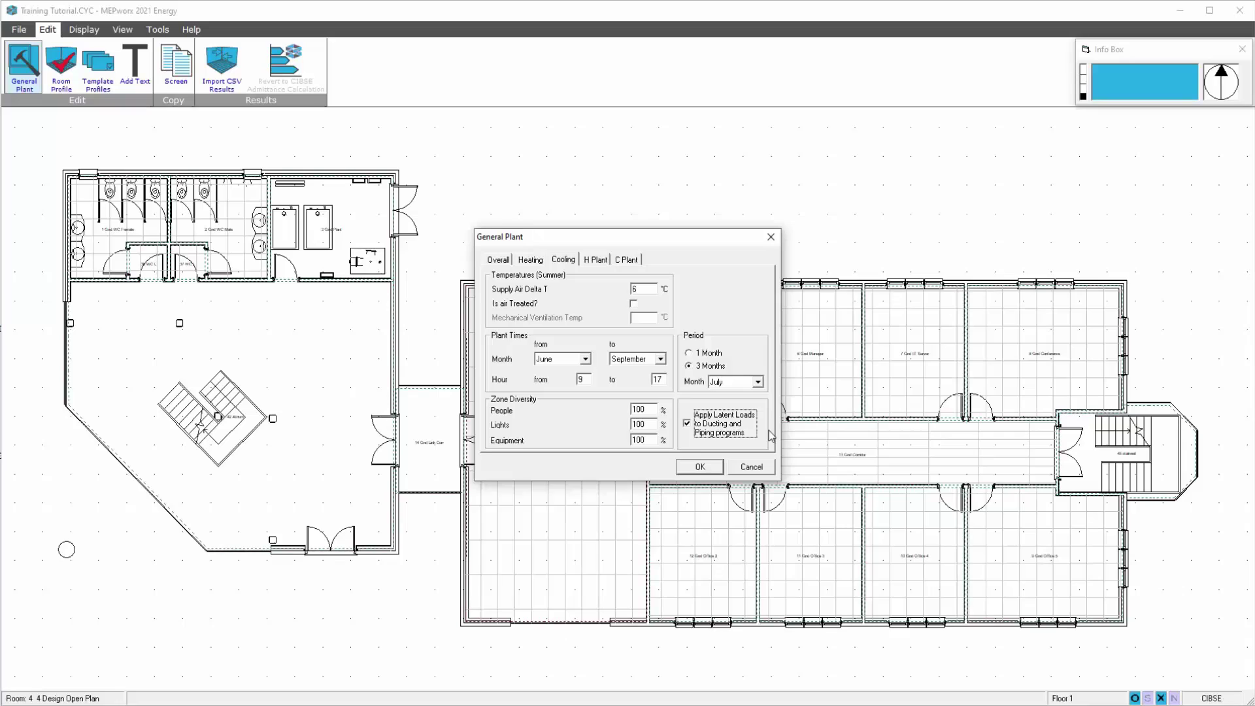
Set the heating plant's central efficiency to 90% and check its fuel, fuel price and included gain percentages
left_click(596, 261)
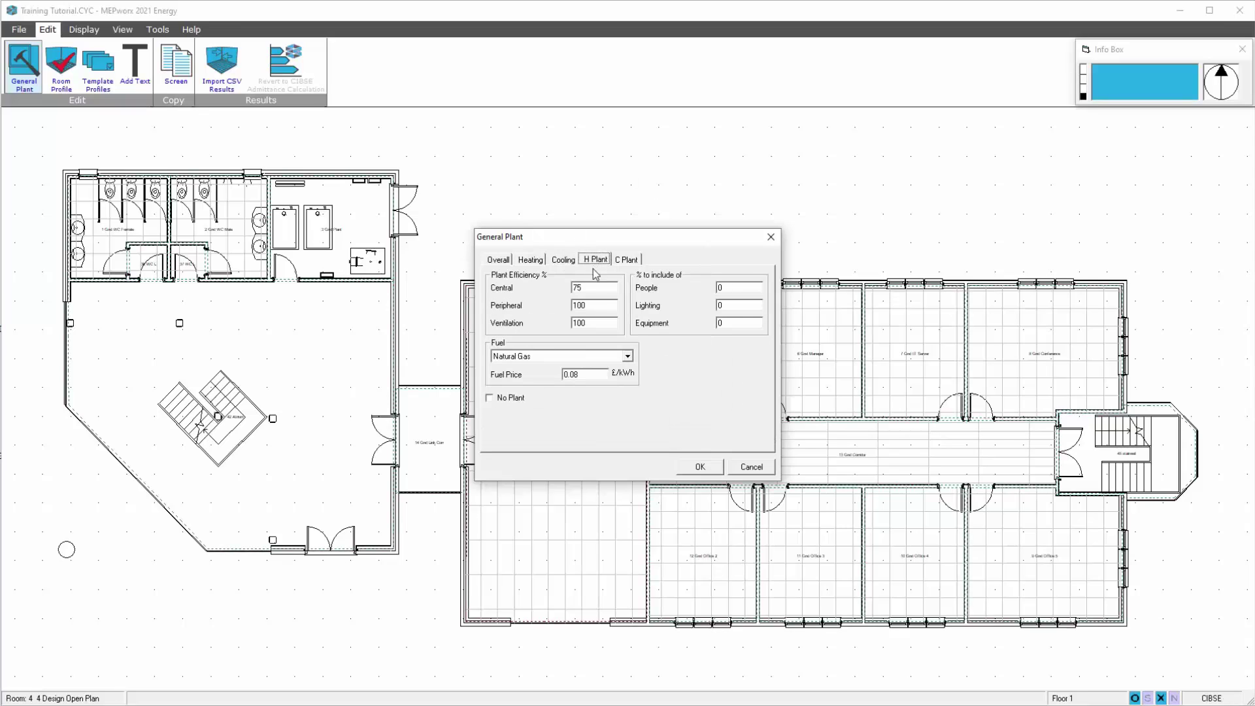
double_click(584, 288)
type("90")
double_click(594, 306)
double_click(591, 323)
left_click(628, 358)
left_click(629, 358)
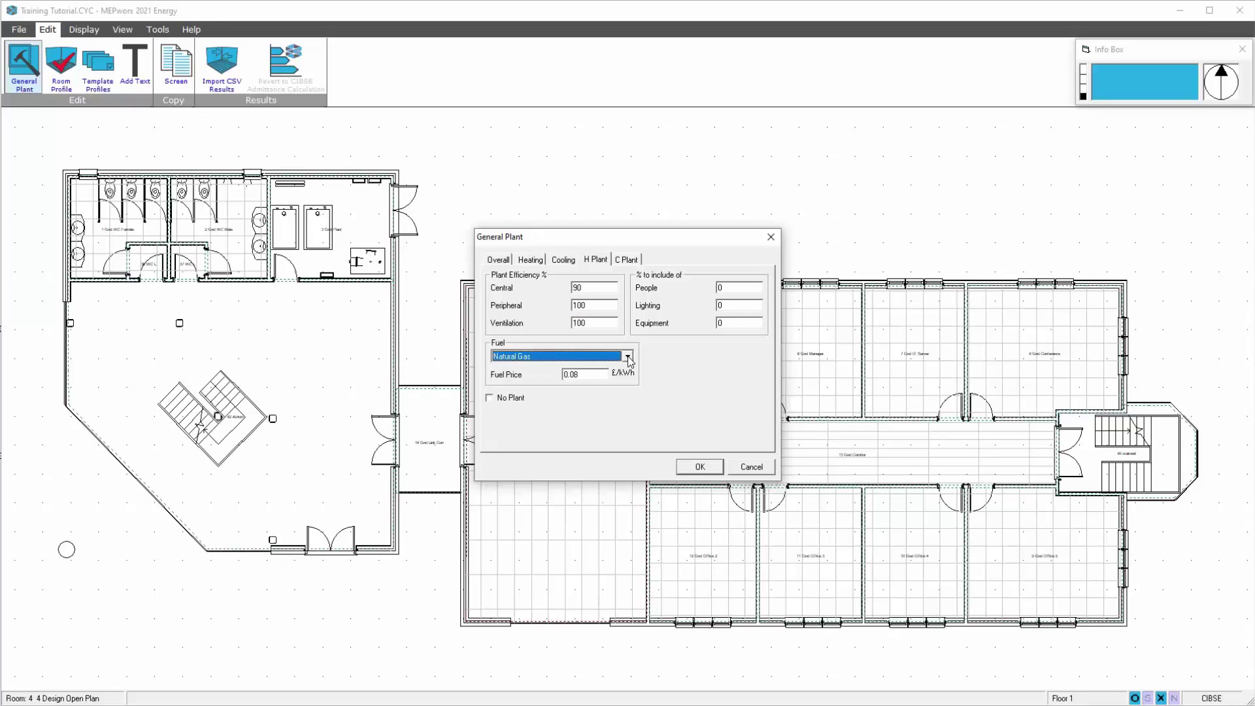
double_click(579, 374)
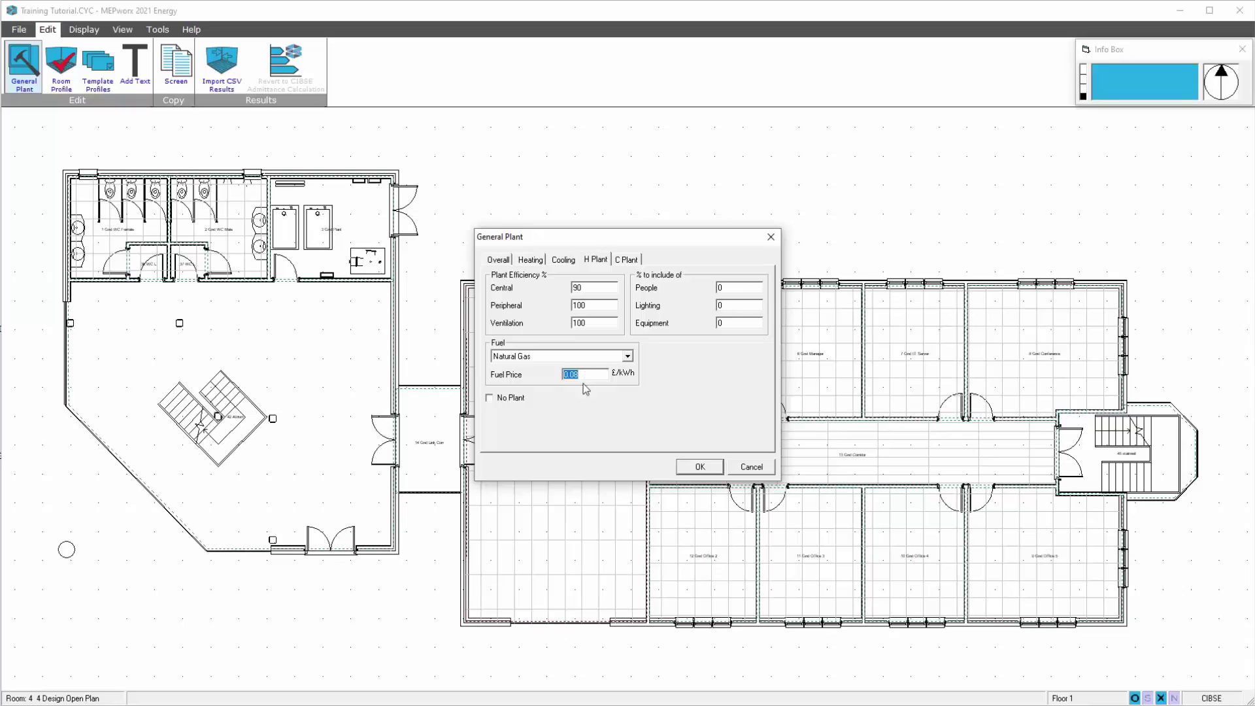
double_click(731, 286)
double_click(726, 322)
Set the cooling plant's fuel price to 0.15 £/kWh and apply the general plant settings
left_click(624, 260)
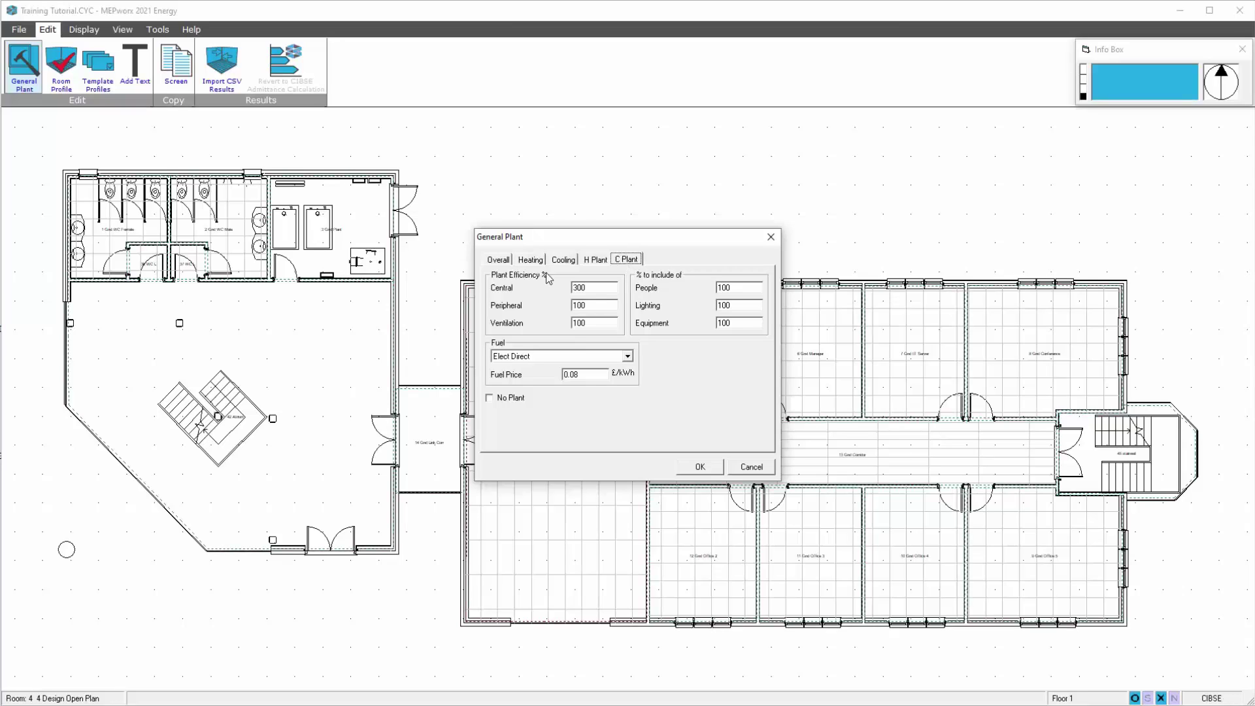
double_click(572, 373)
left_click_drag(572, 372, 581, 374)
type("15")
left_click(703, 465)
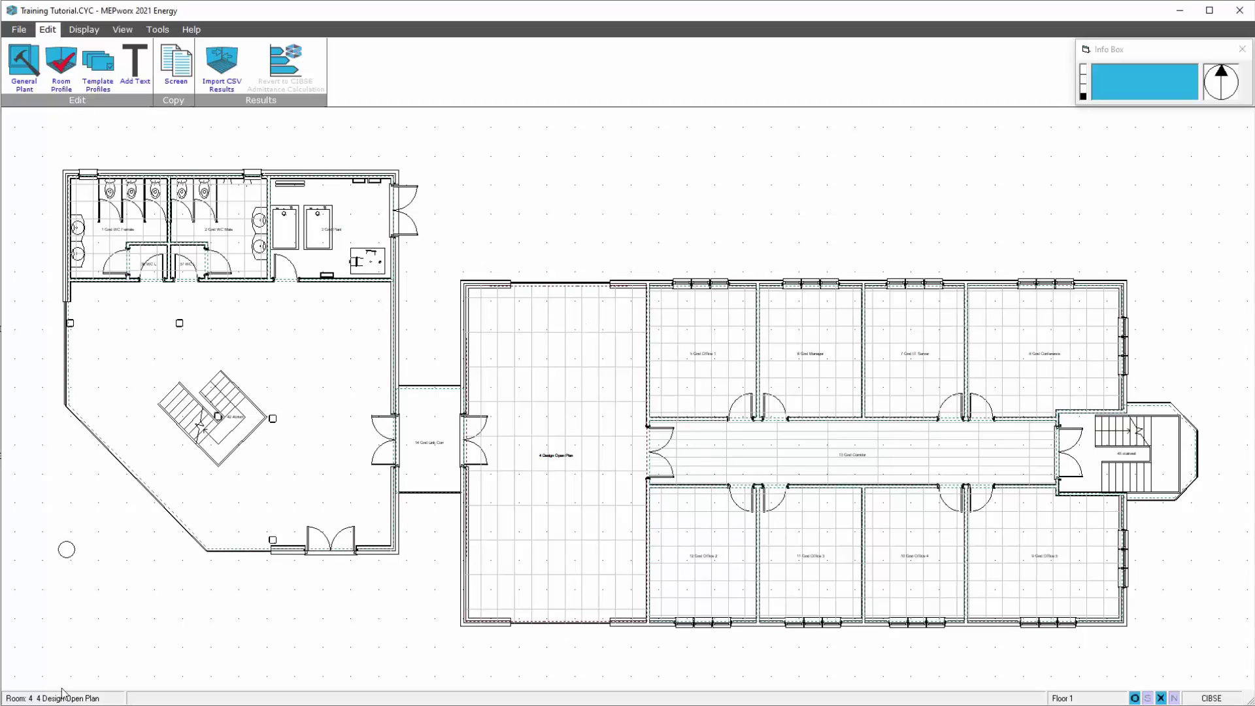
View the individual room gains for Design Open Plan as numeric and bar results, and check its summer temperatures
left_click(85, 30)
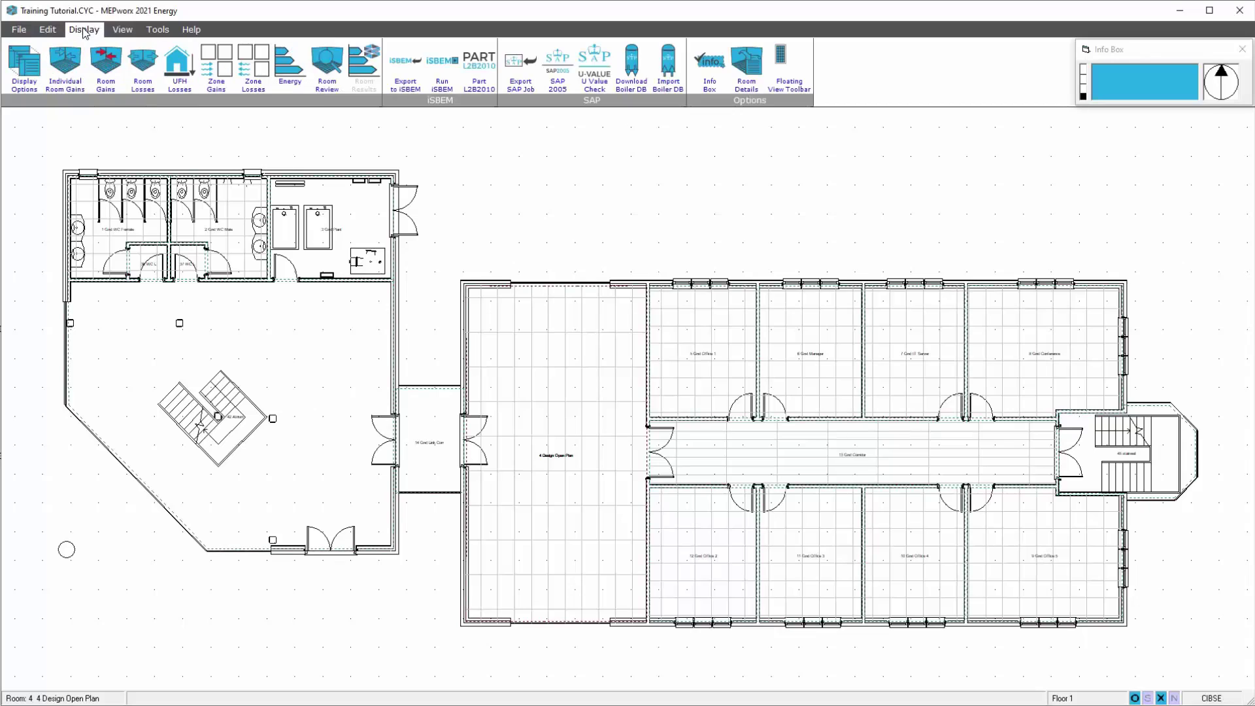
left_click(67, 68)
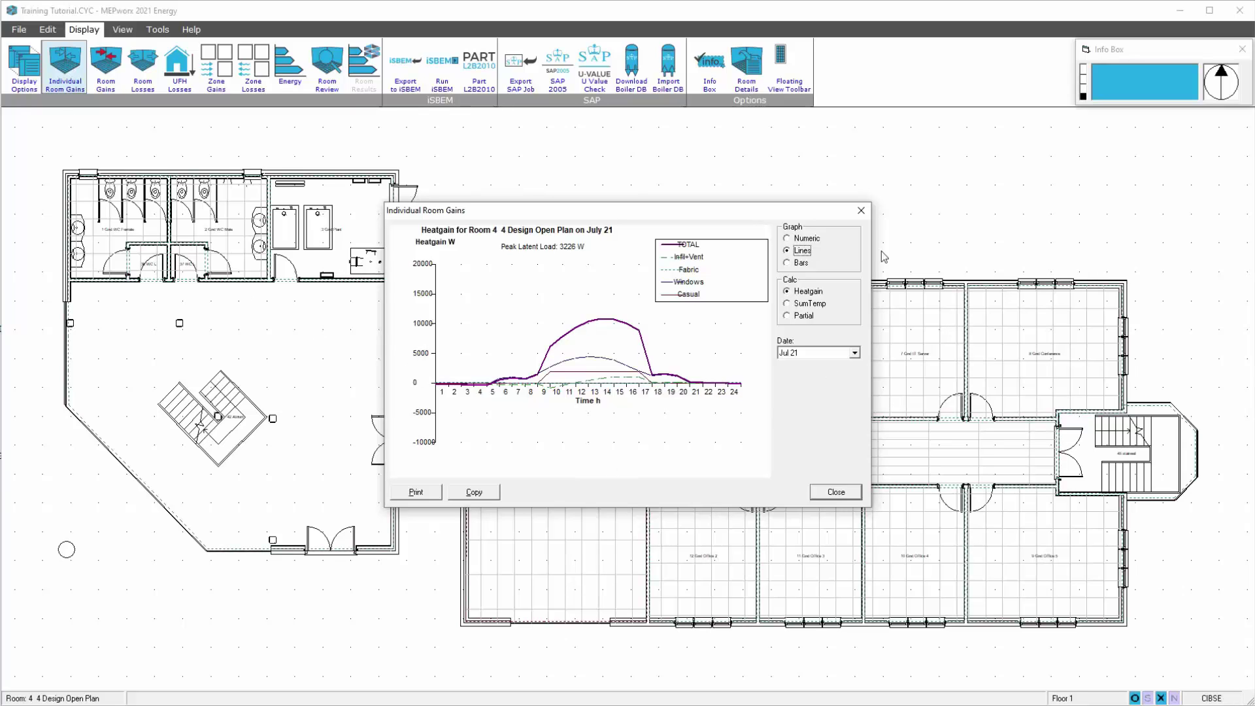
left_click(811, 240)
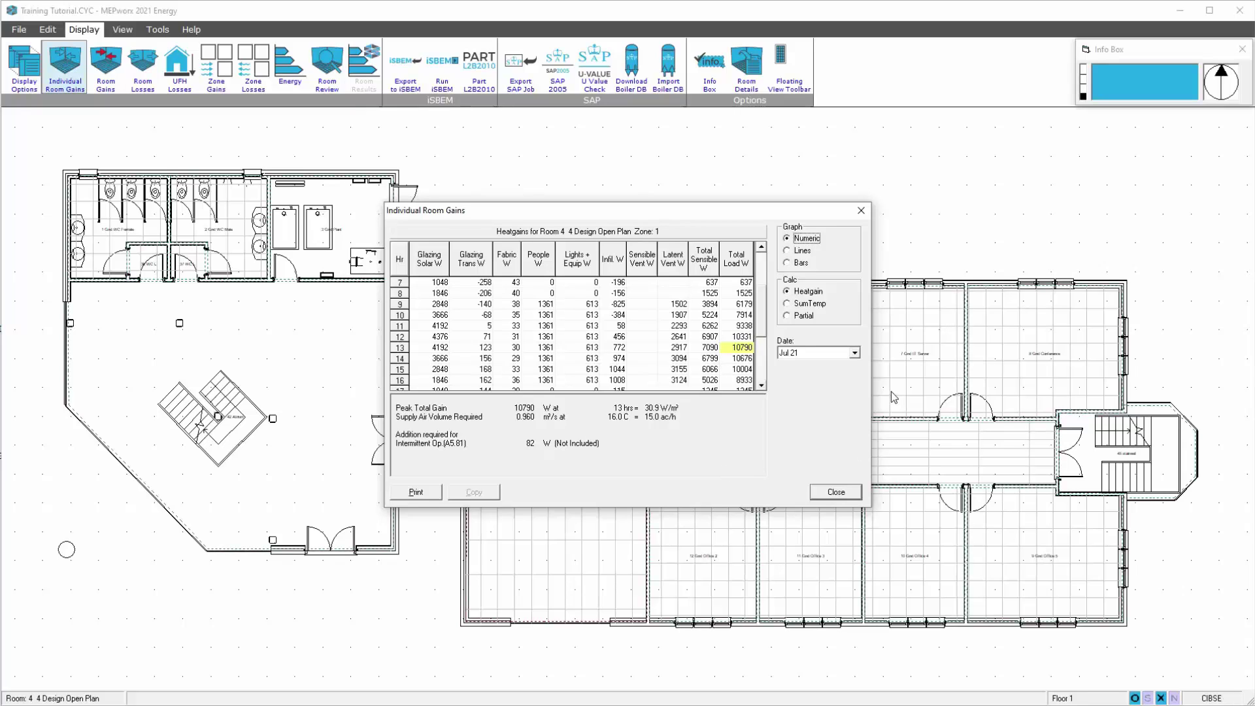
left_click(788, 263)
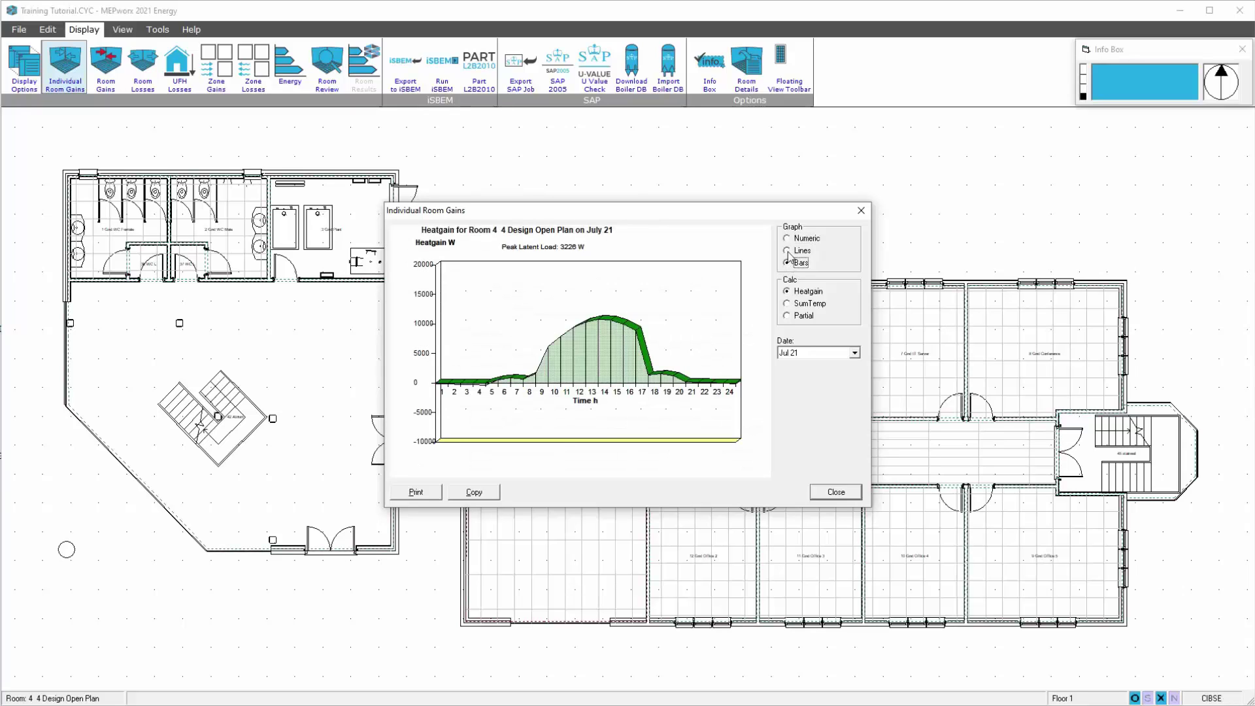
left_click(788, 239)
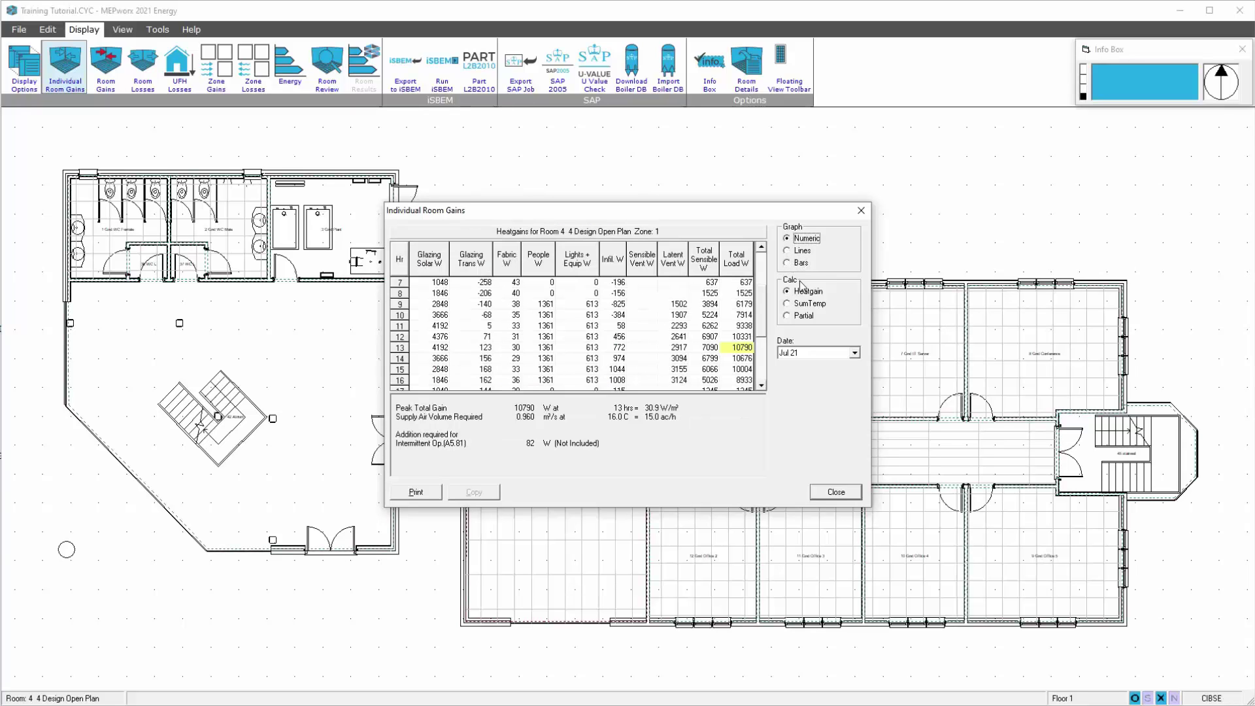
left_click(788, 304)
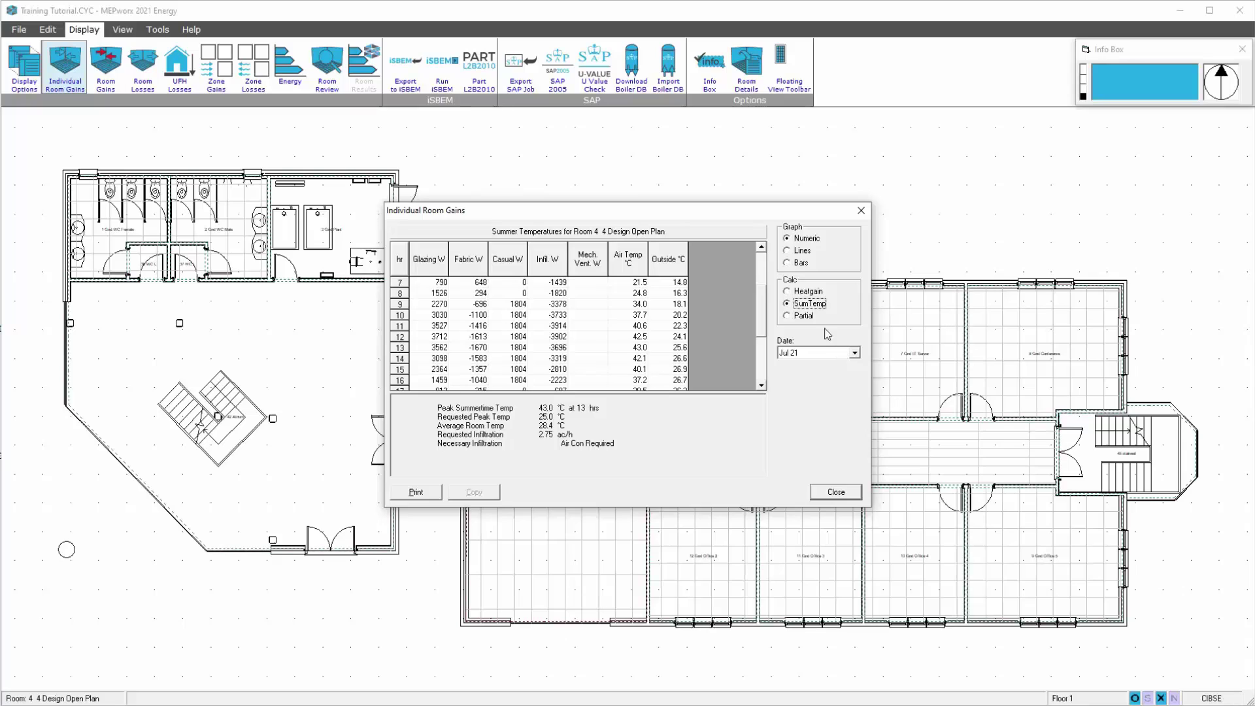
left_click(803, 291)
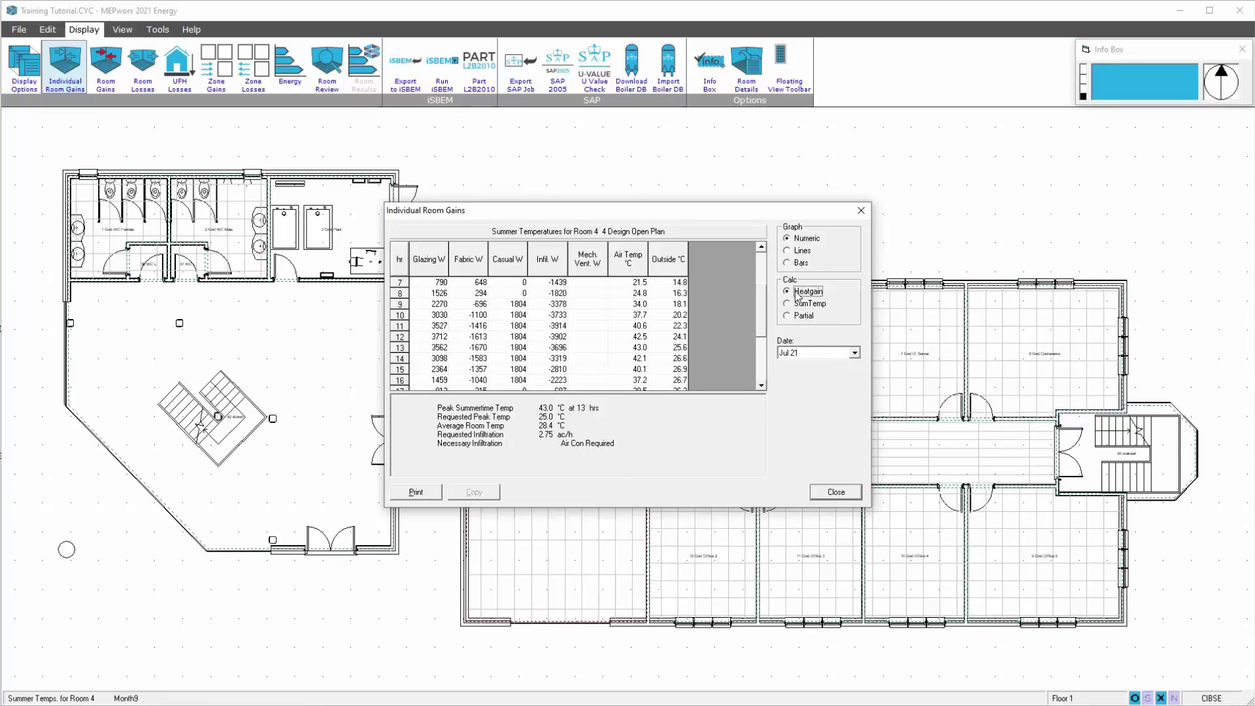
Compare the Design Open Plan heat gains for Jul 21, Aug 21 and Sep 21, then close the room gains results
left_click(855, 353)
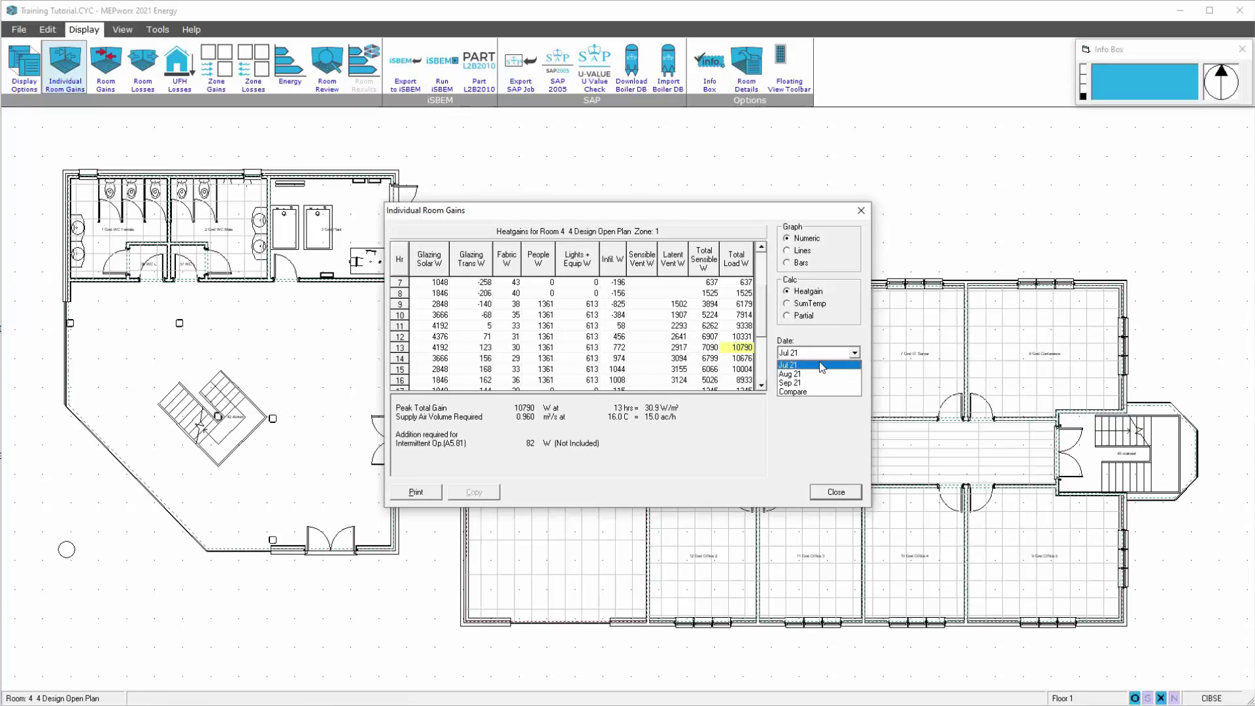
left_click(804, 374)
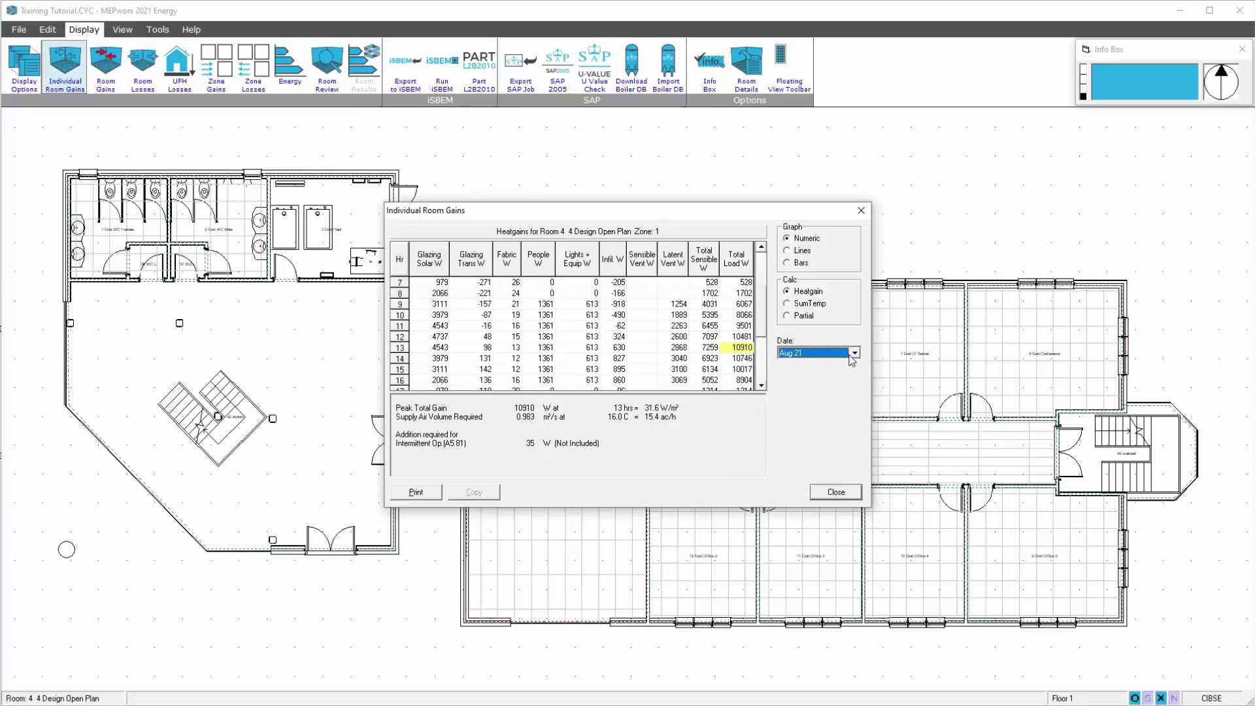
left_click(854, 353)
left_click(814, 383)
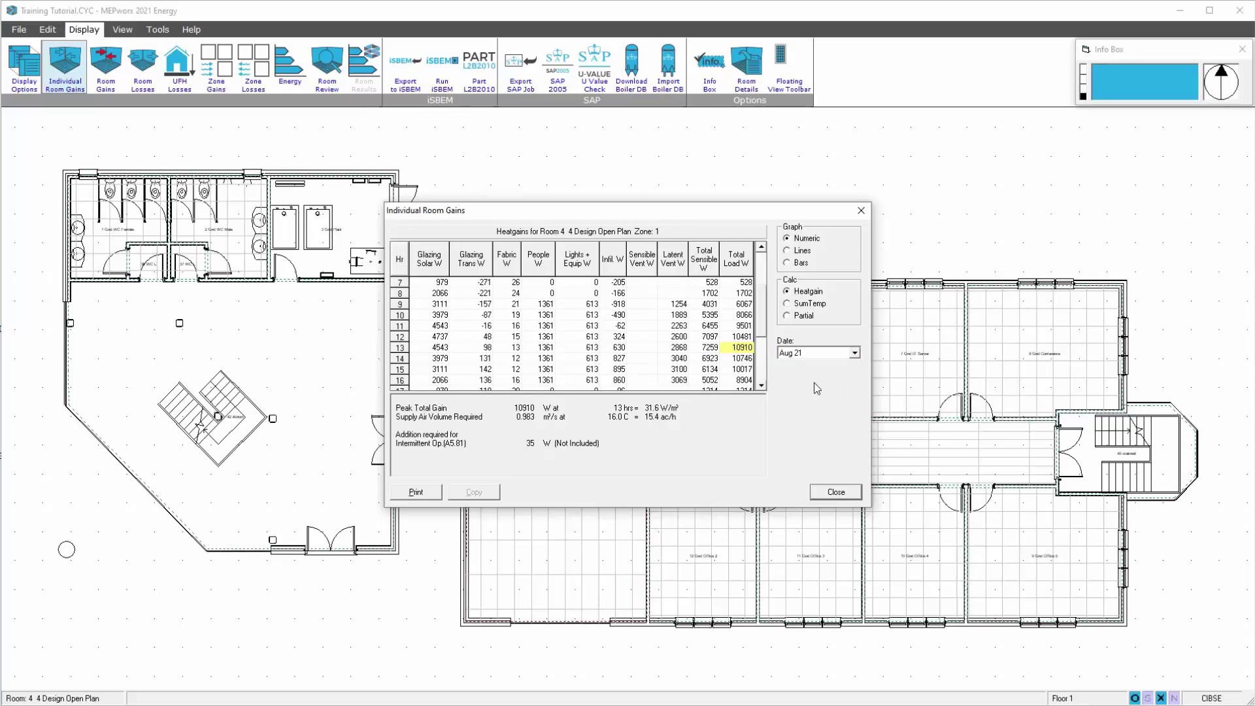
left_click(854, 353)
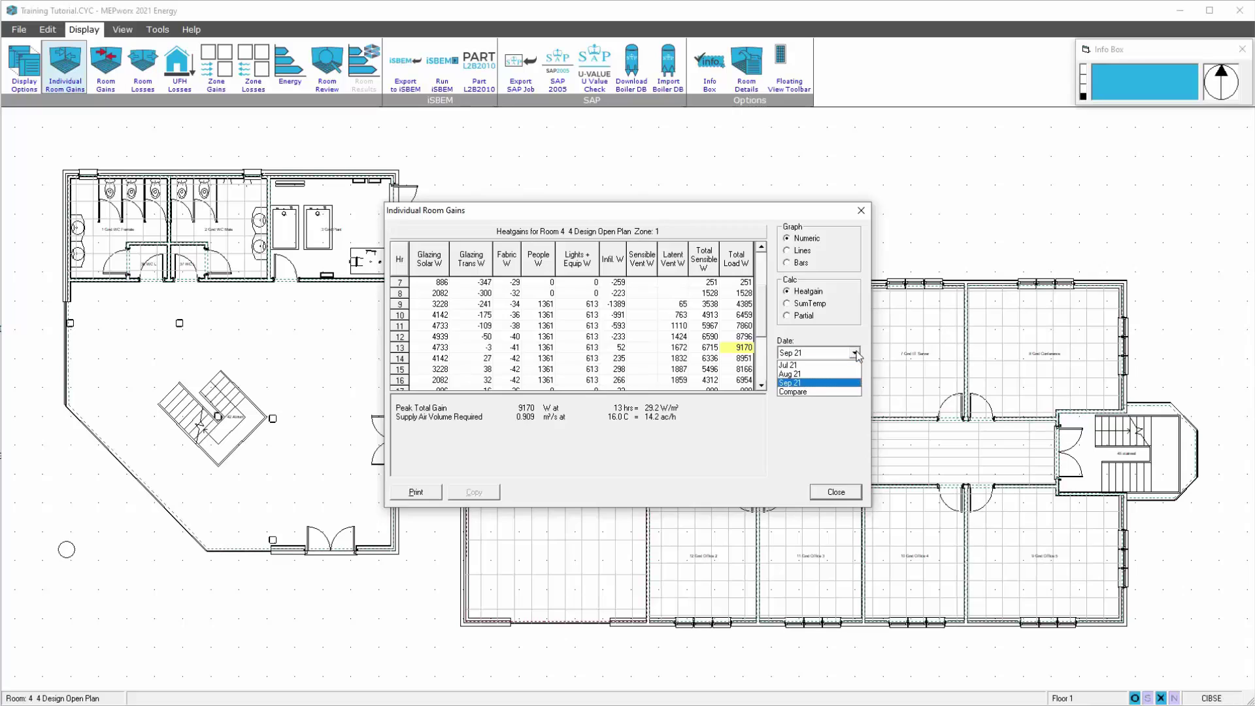
left_click(805, 374)
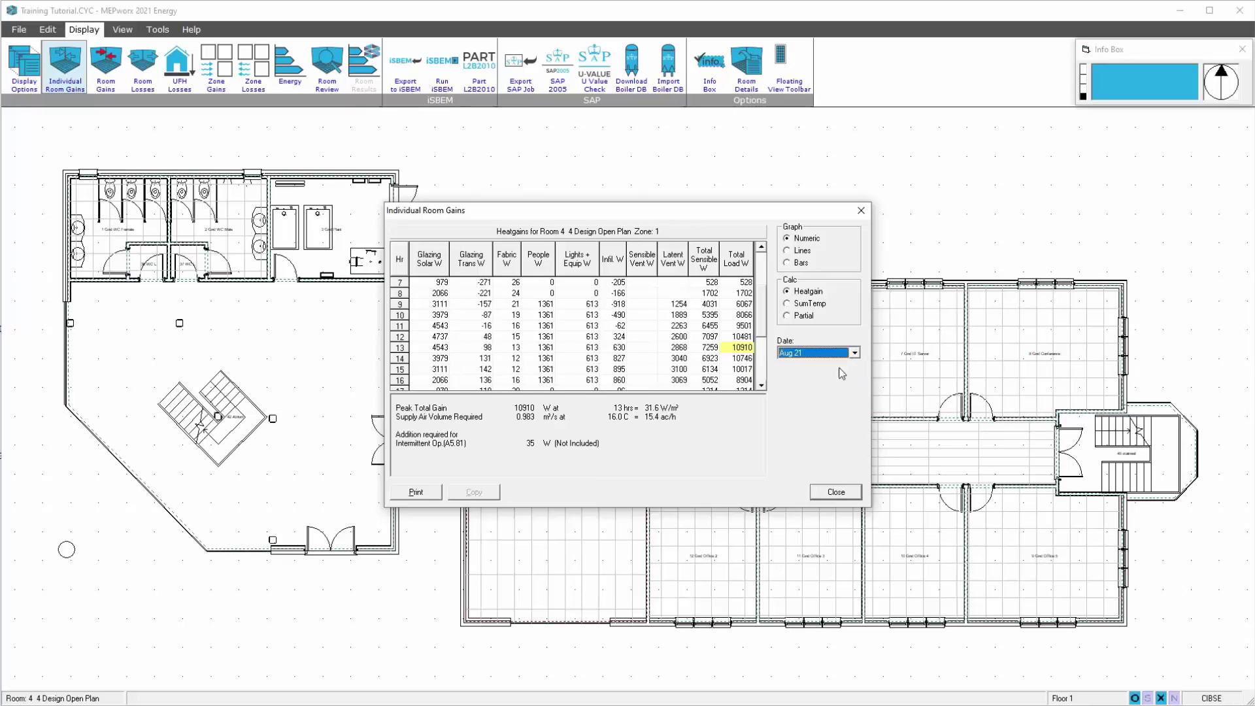
left_click(854, 355)
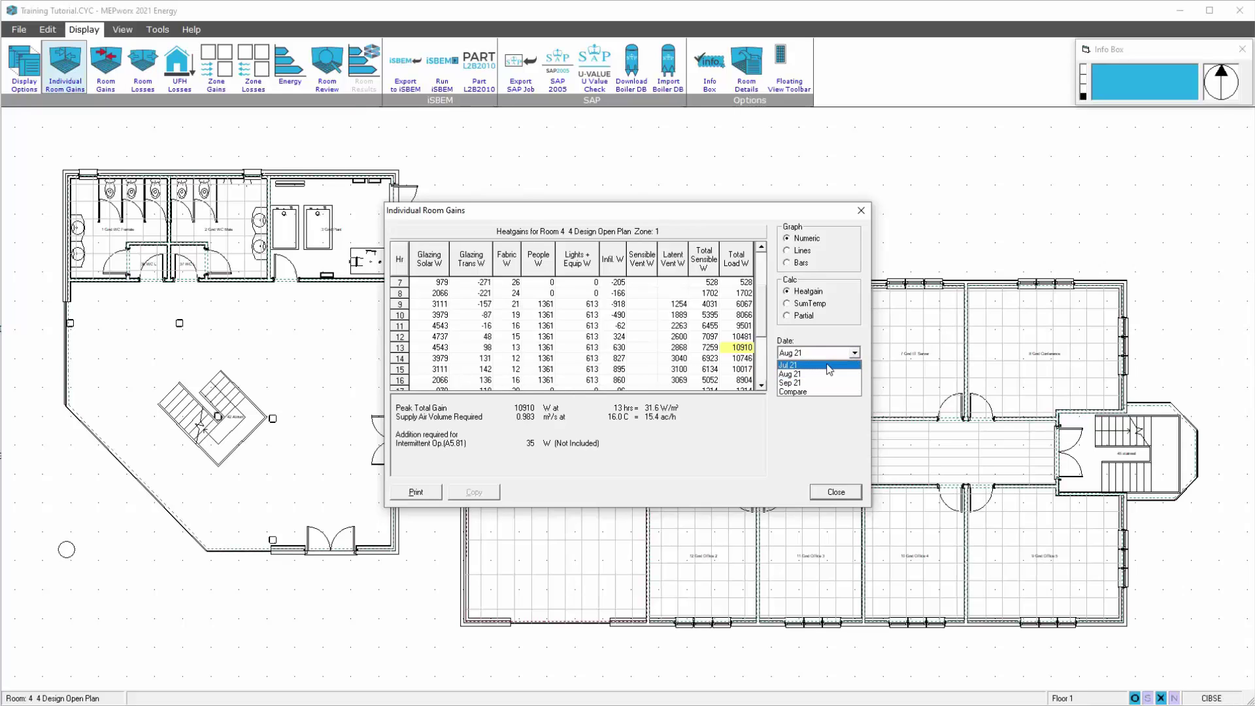
left_click(829, 368)
left_click(854, 353)
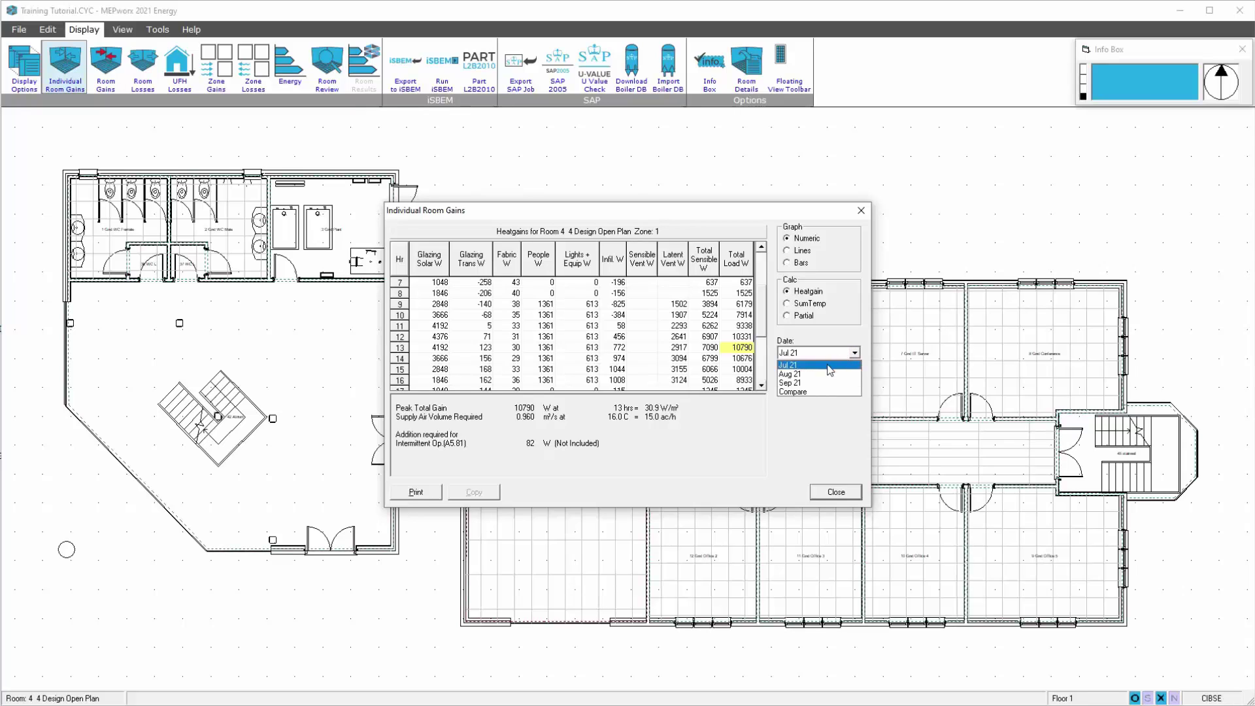
left_click(829, 374)
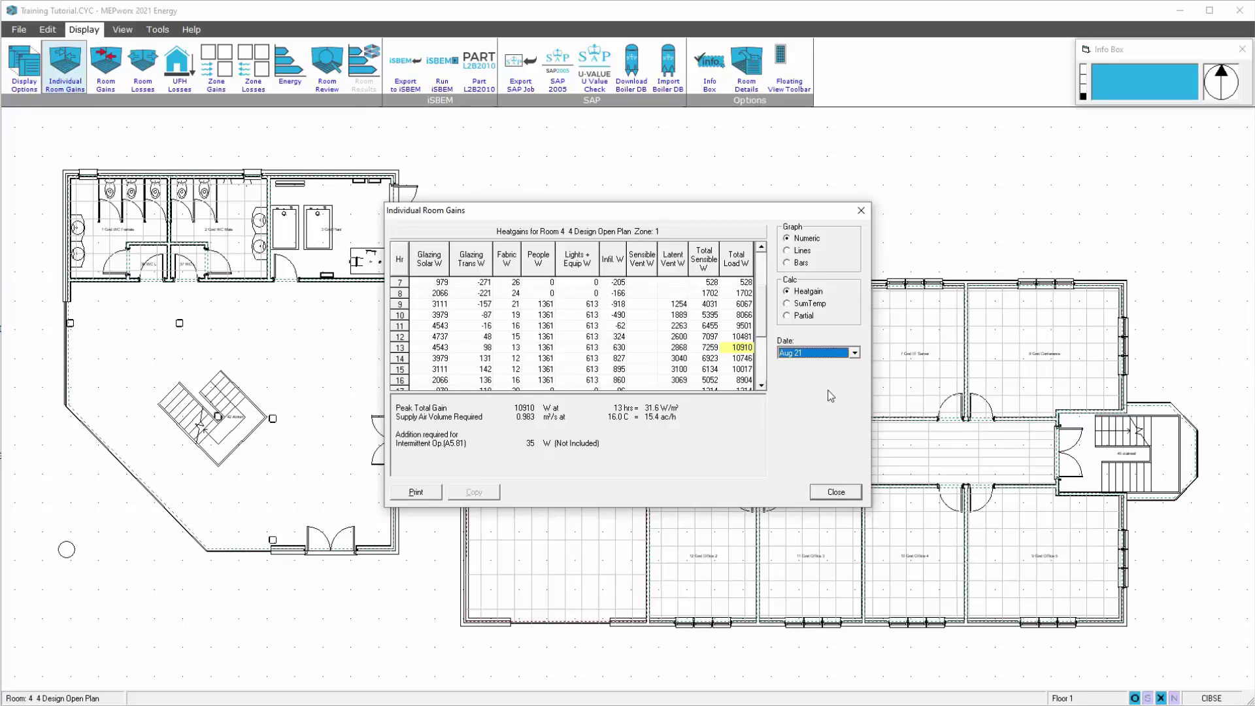
left_click(829, 495)
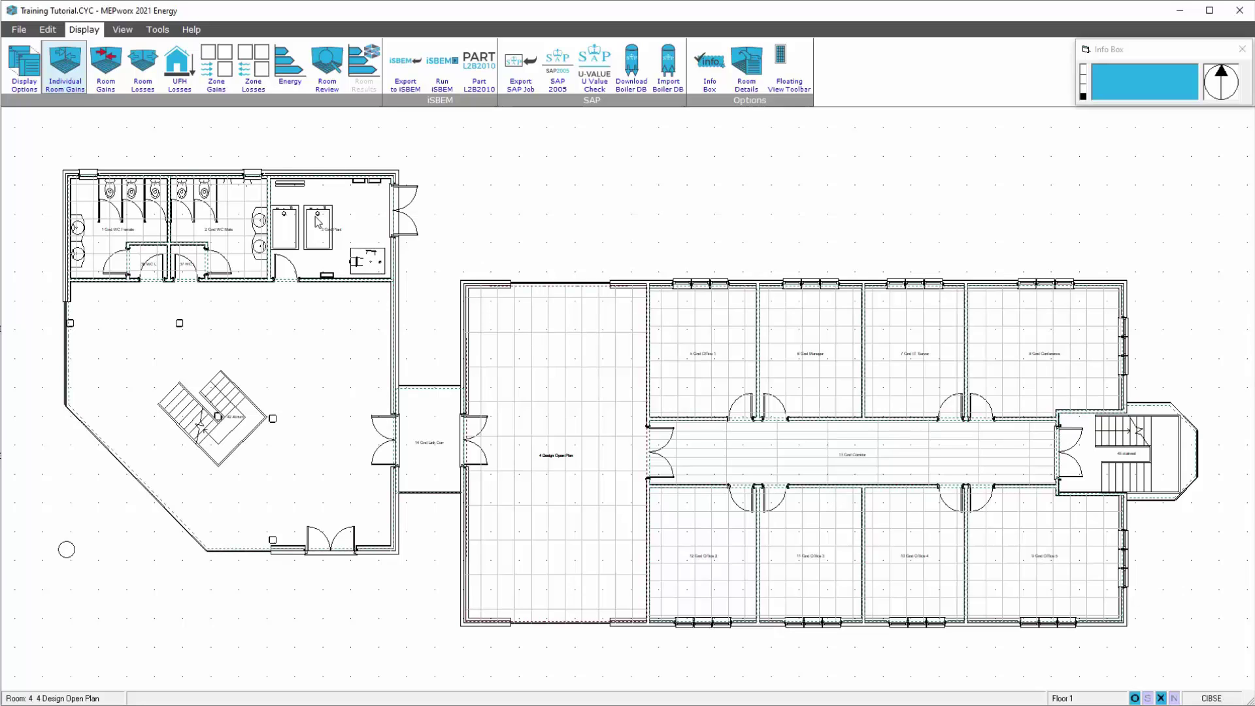
Examine the room losses of 4 Design Open Plan, including its fabric, infiltration and ventilation, mean and per-area values
left_click(144, 62)
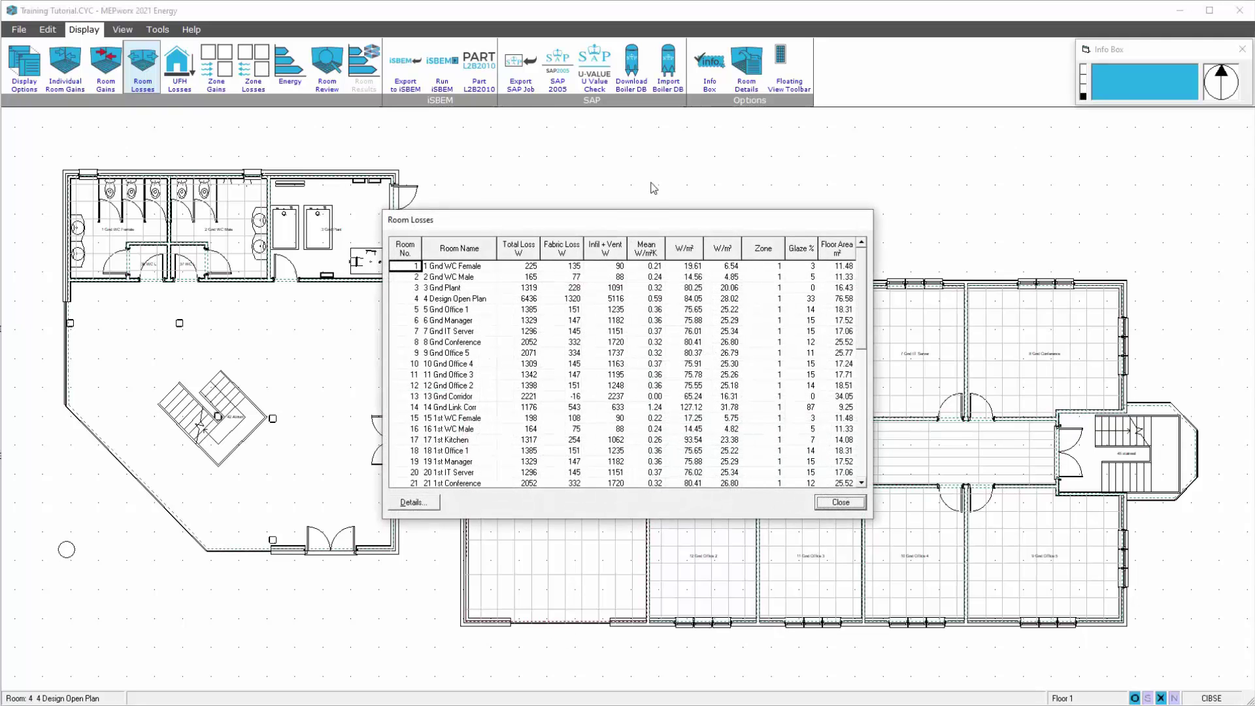
left_click_drag(651, 224, 724, 215)
left_click(543, 289)
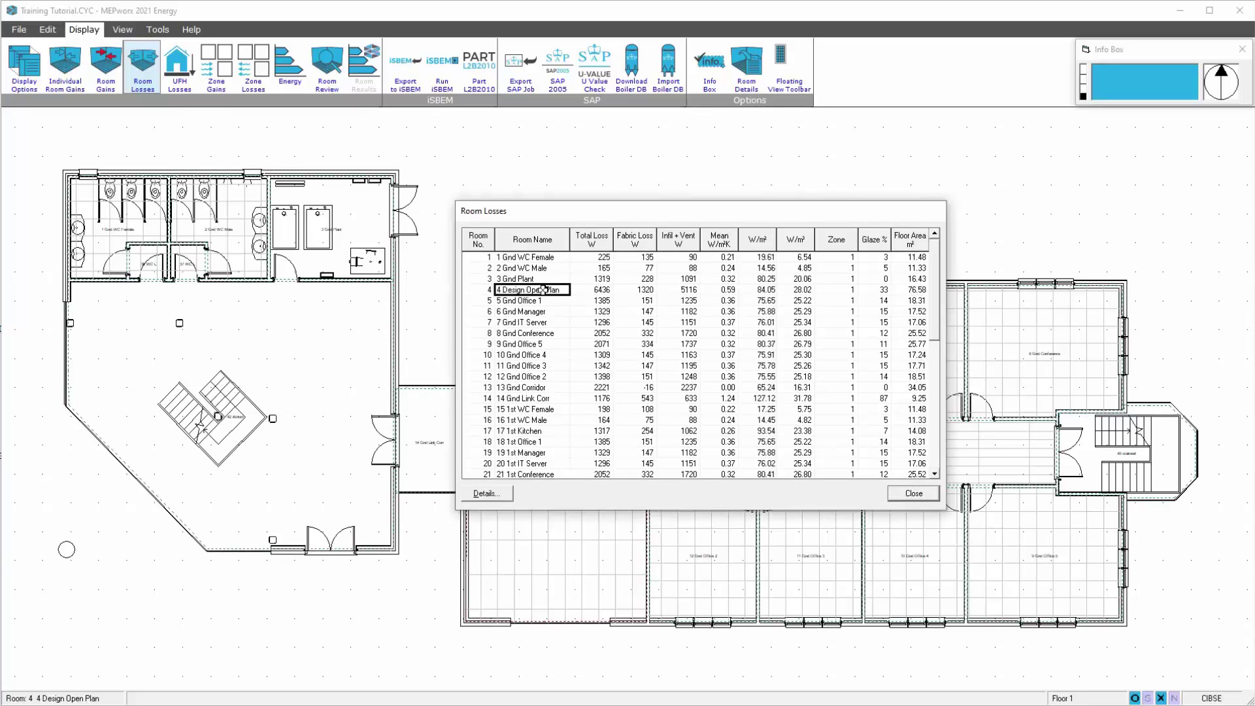
left_click(638, 291)
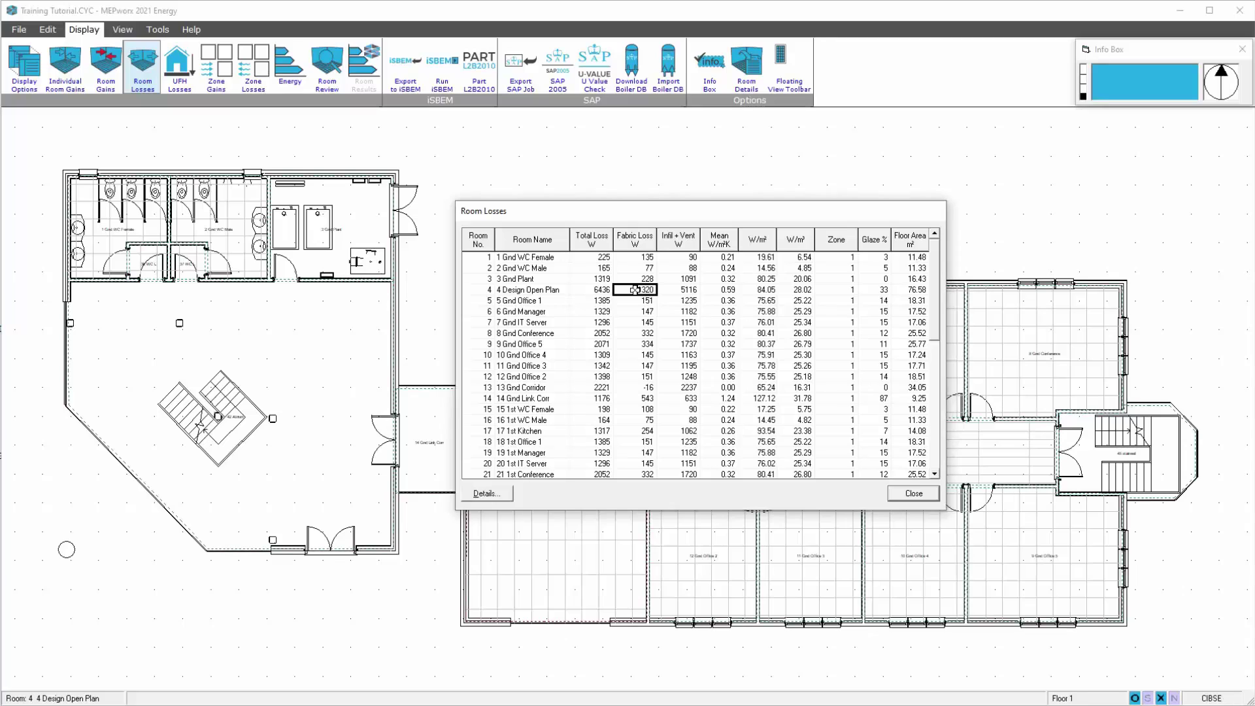
left_click(684, 292)
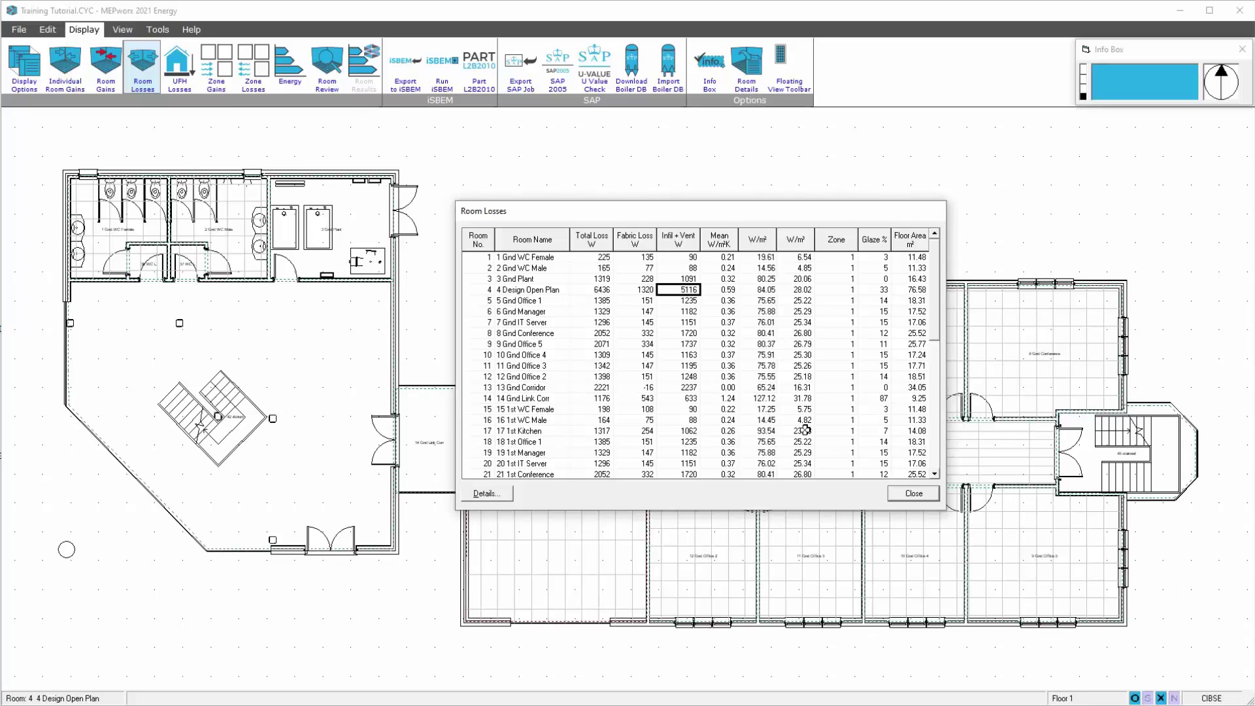
left_click(729, 292)
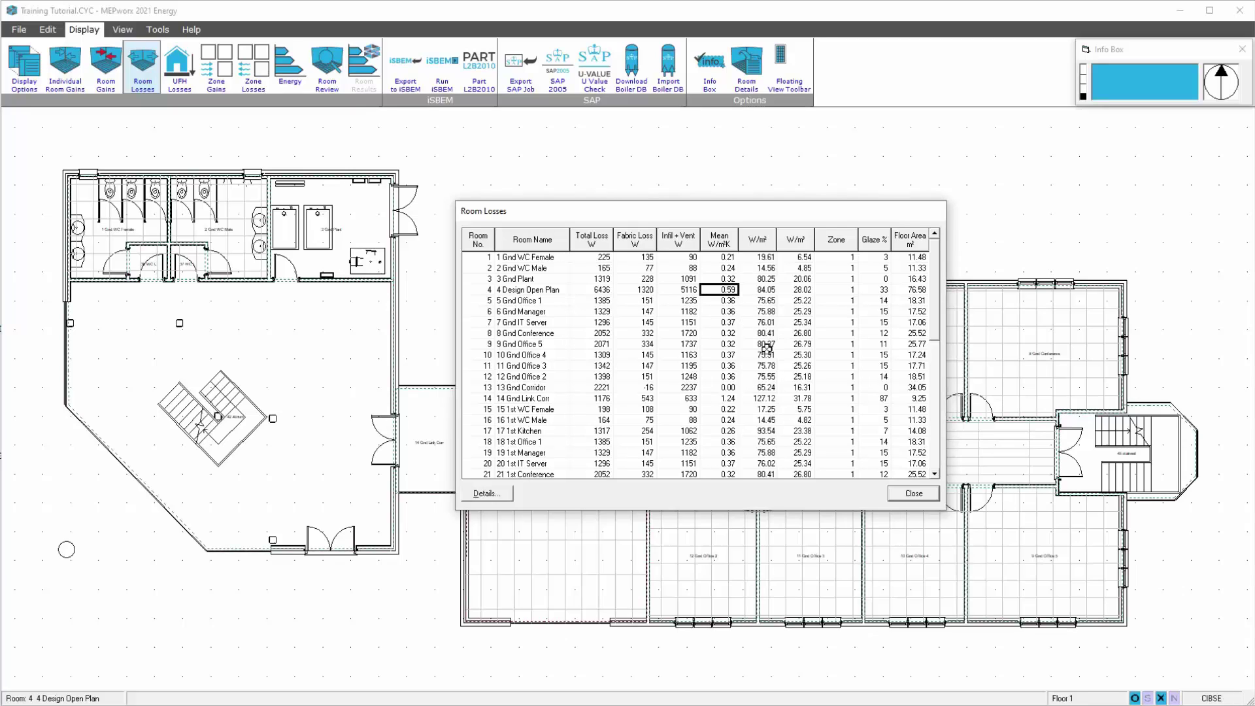
left_click(759, 289)
left_click(804, 290)
Open the detailed heat loss breakdown for 5 Gnd Office 1 and examine its building elements
left_click(798, 301)
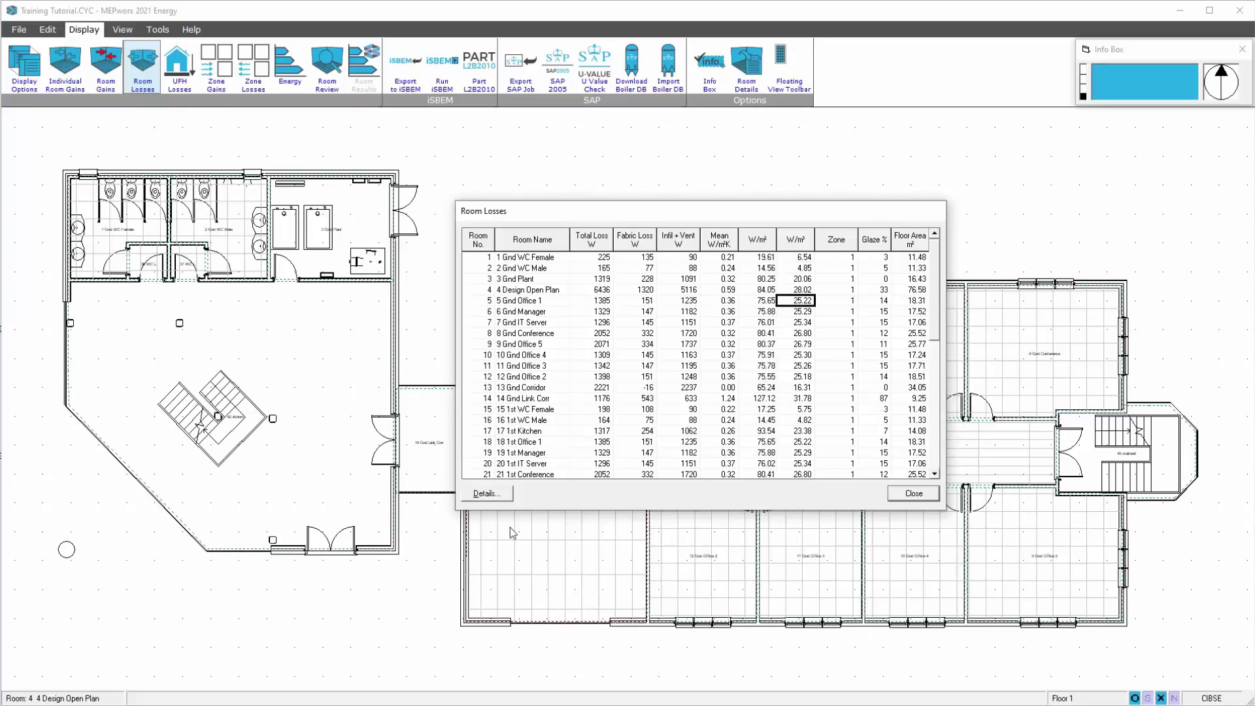
left_click(484, 497)
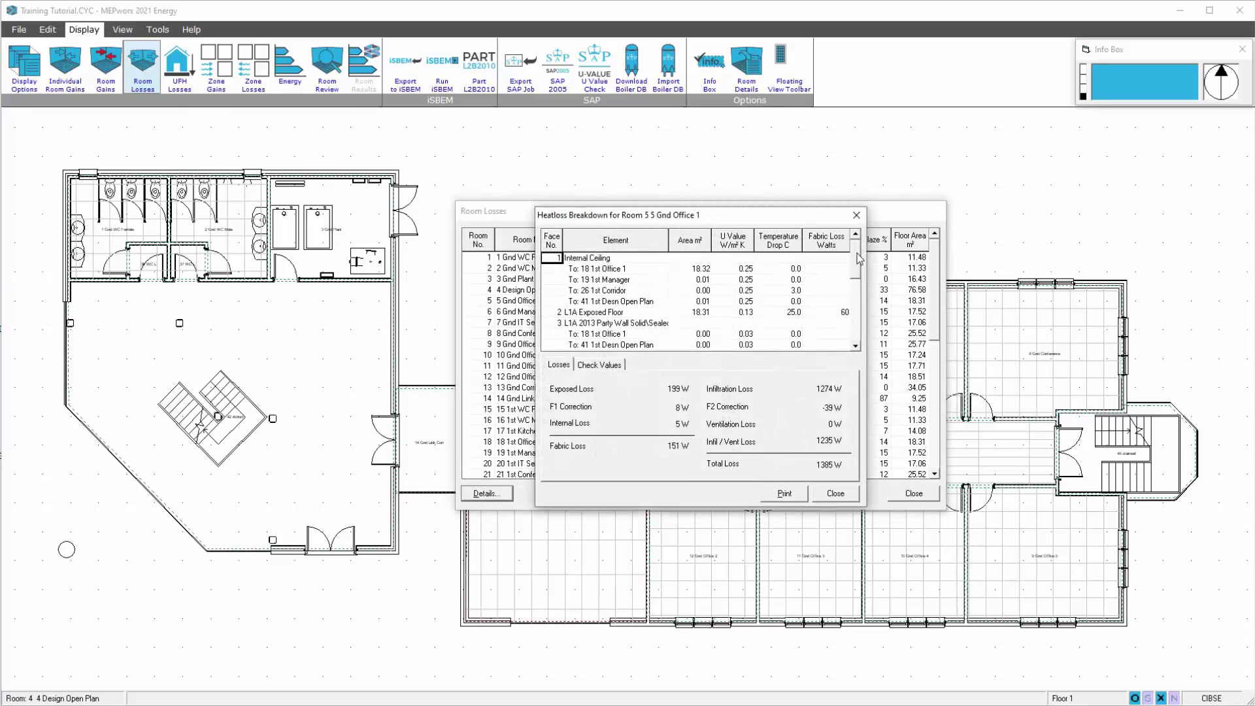
left_click_drag(857, 272, 858, 287)
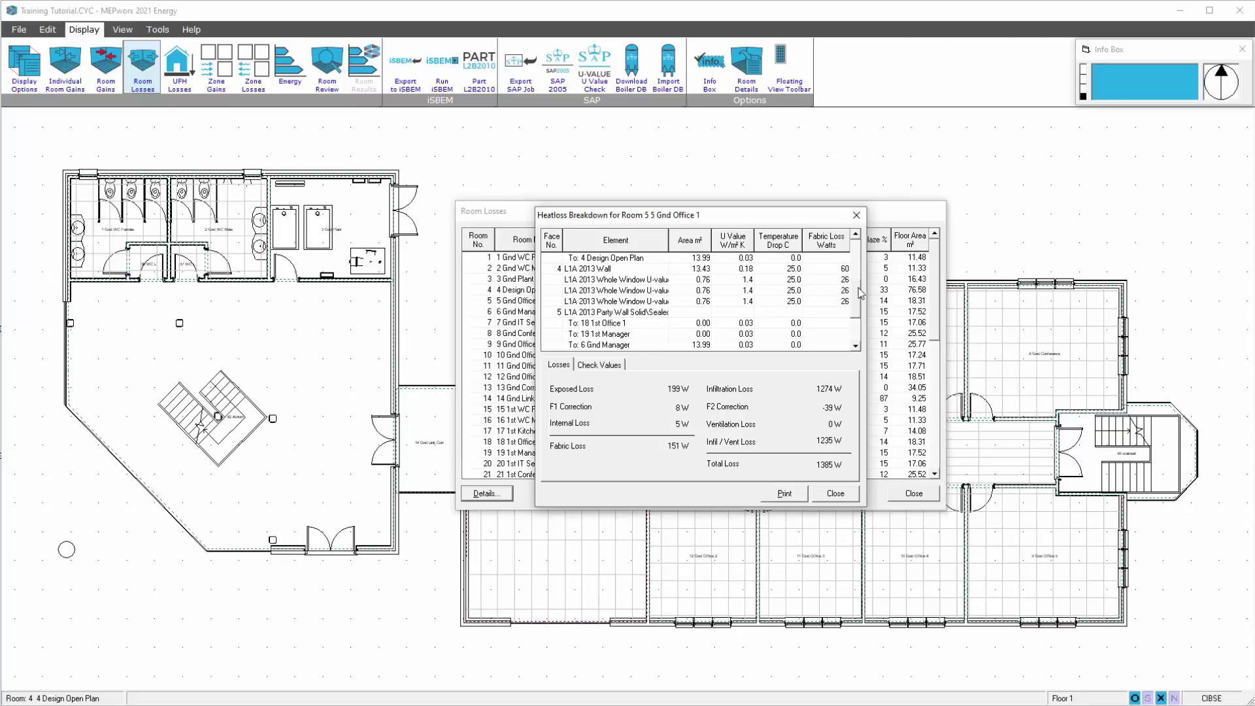
scroll(857, 305, "down", 2)
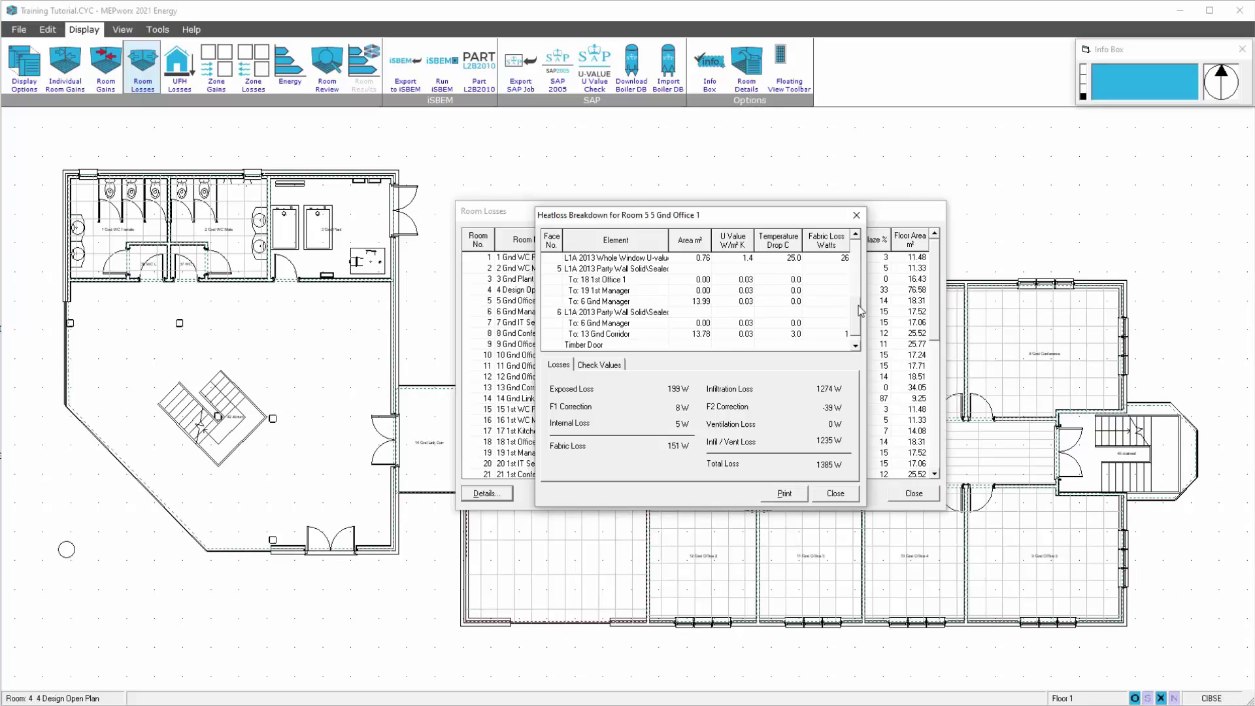
Review the remaining building elements in the 5 Gnd Office 1 heat loss breakdown, then close the breakdown and the room losses
left_click_drag(857, 299, 862, 252)
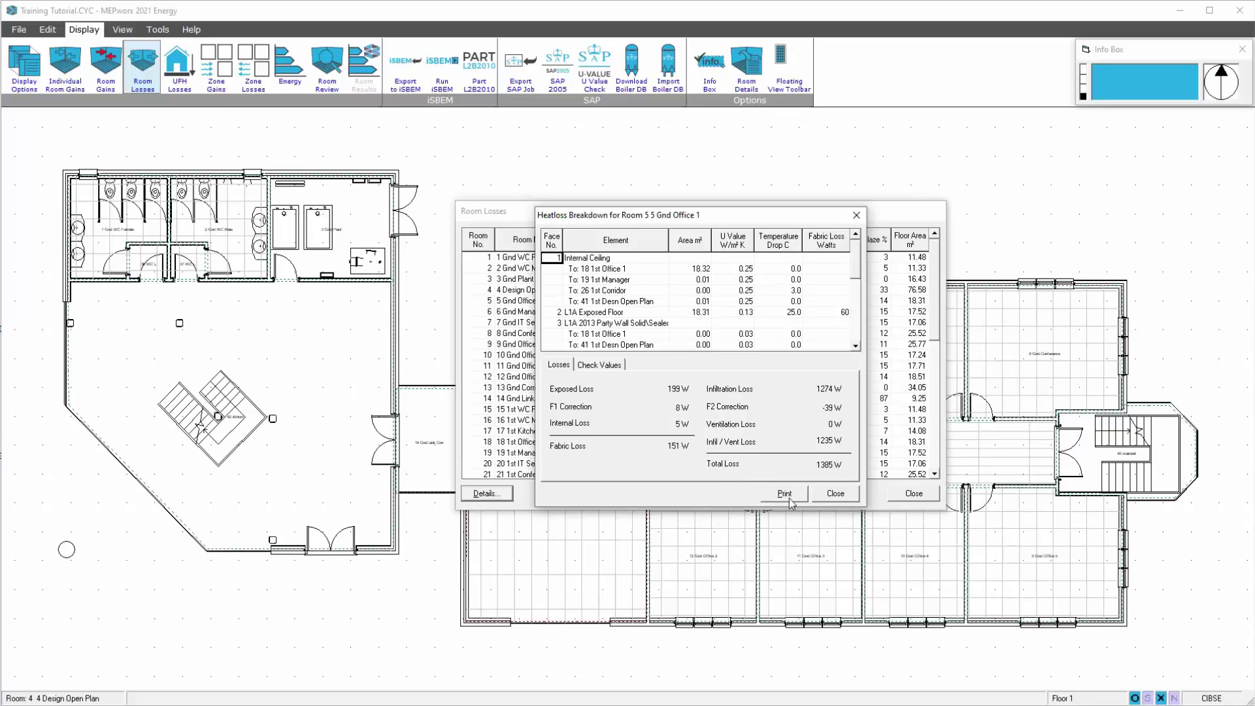
left_click(828, 499)
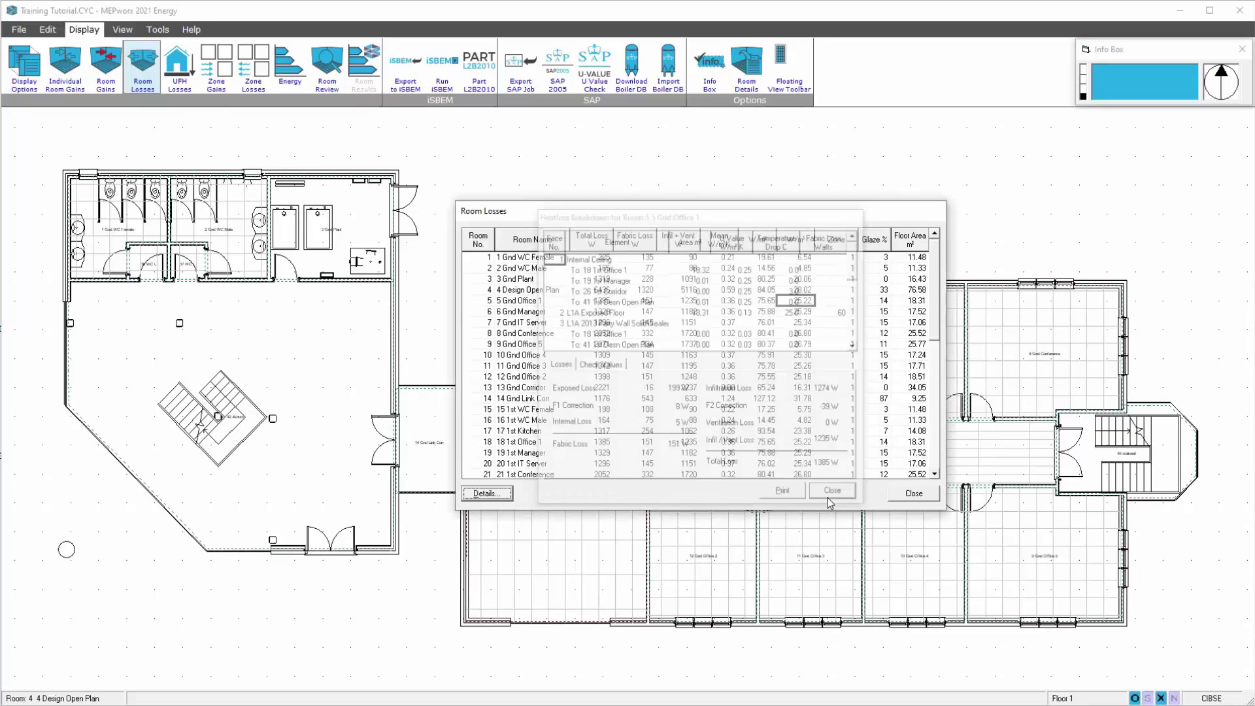
left_click(910, 496)
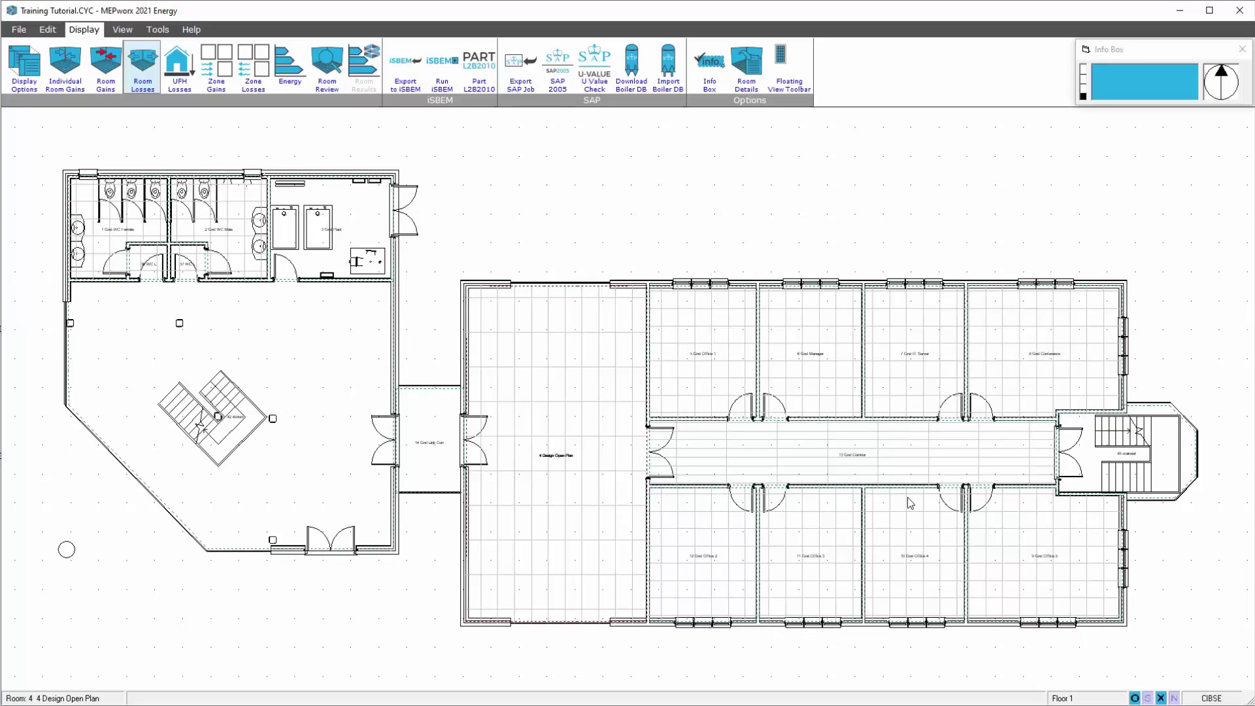
In the General Plant heating settings, mark the air as treated and set the winter mechanical ventilation temperature to 13 °C
left_click(47, 30)
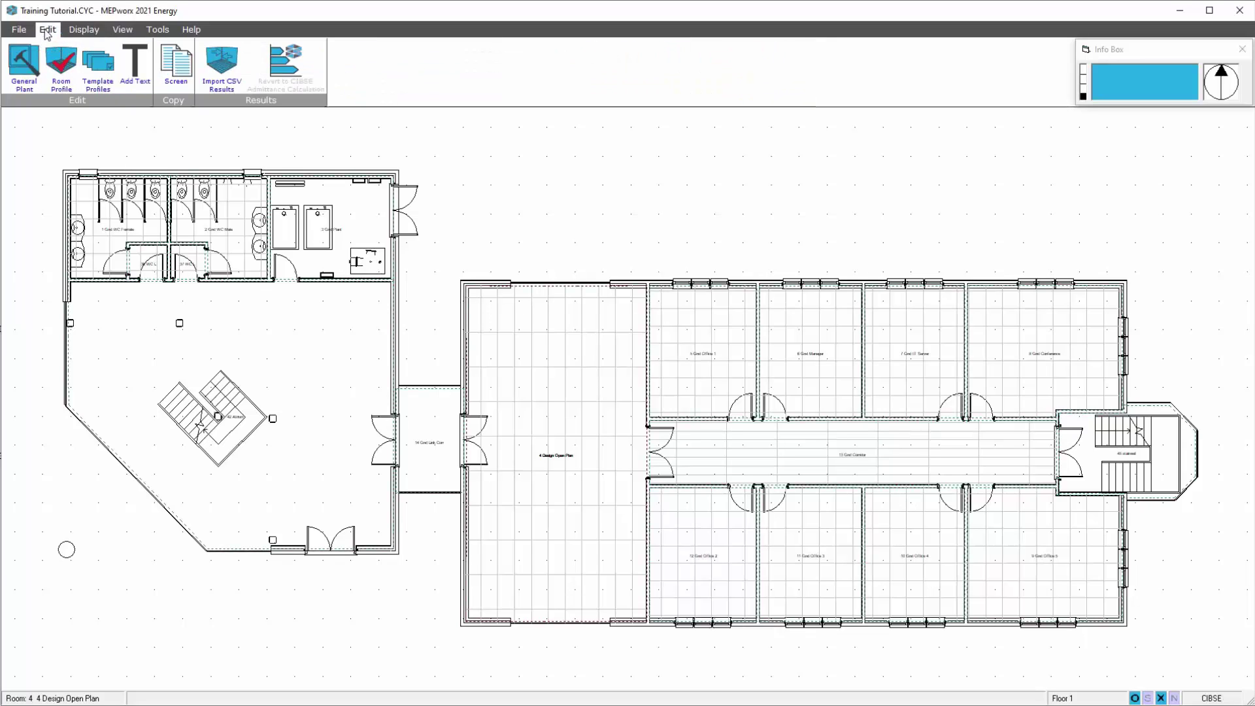
left_click(31, 85)
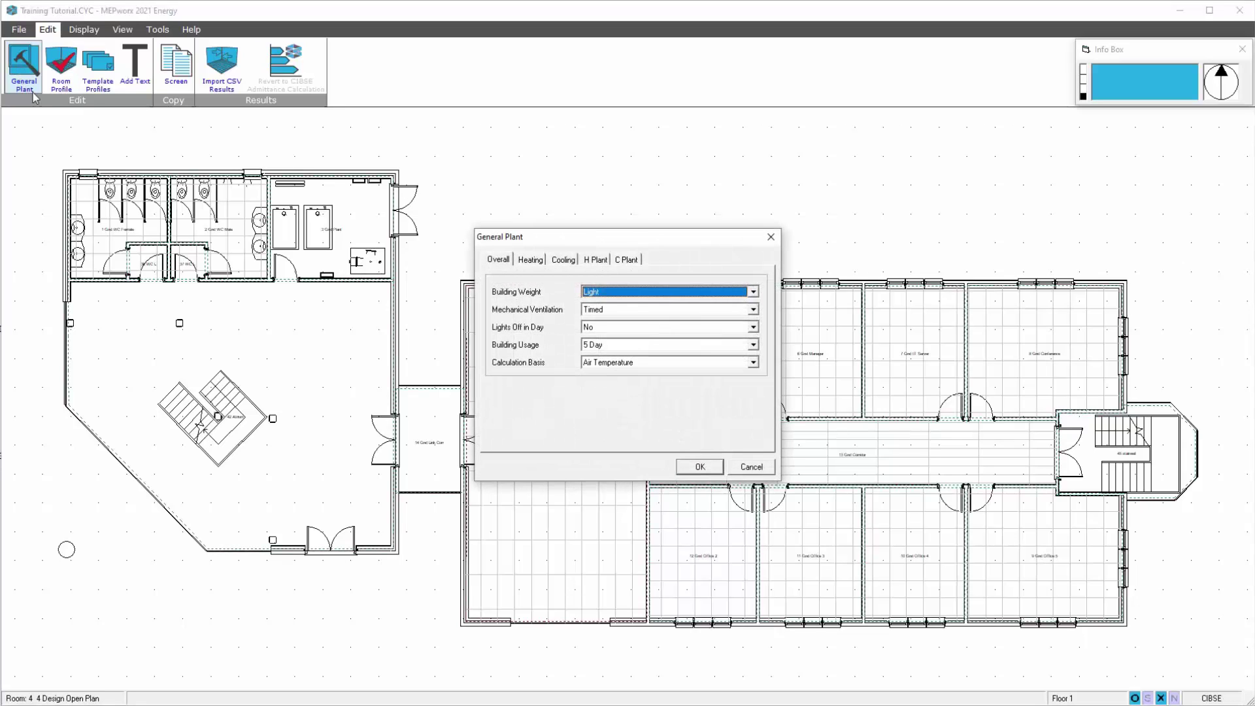
left_click(529, 261)
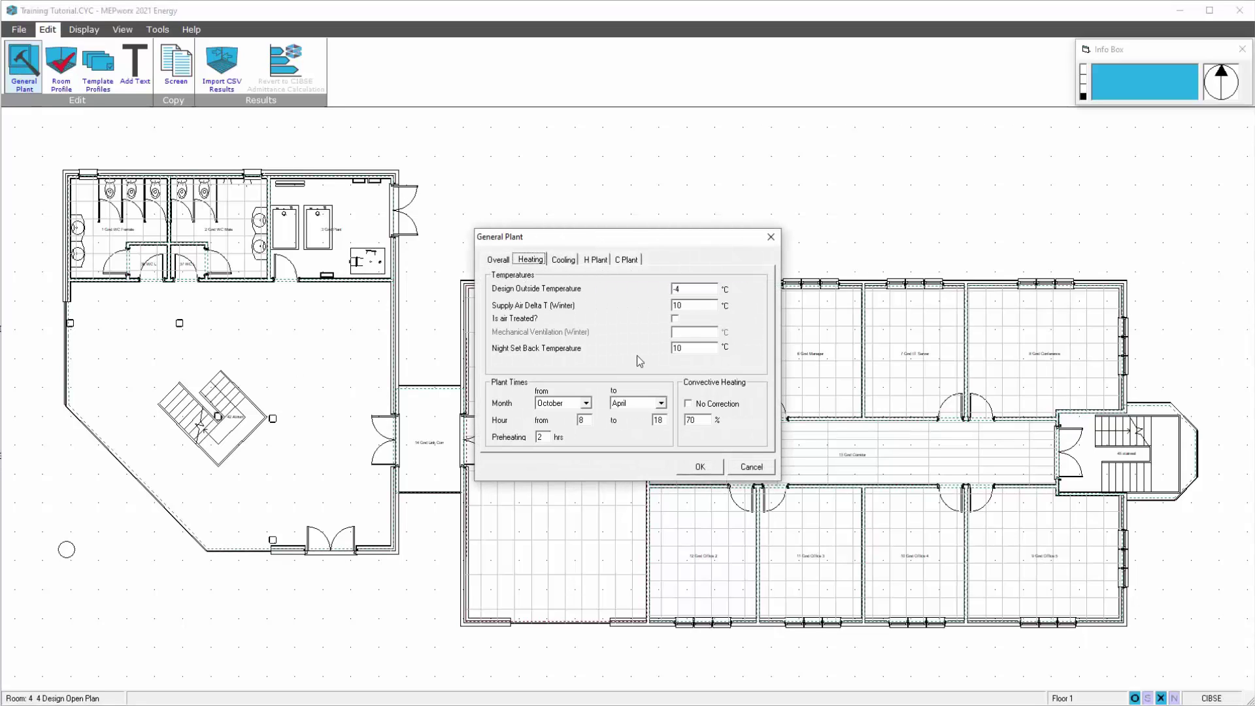
left_click(679, 320)
left_click(687, 333)
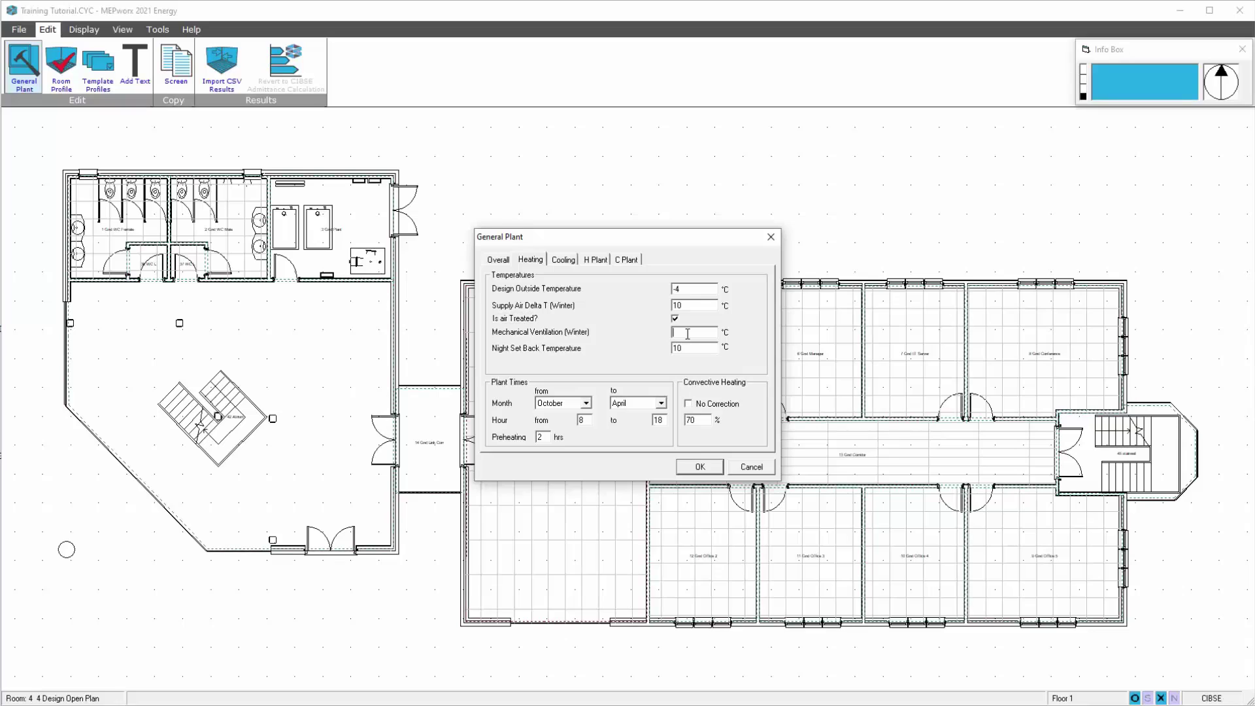
type("13")
In the General Plant cooling settings, mark the air as treated, set the mechanical ventilation temperature to 14 °C and accept the changes
left_click(564, 262)
left_click(633, 304)
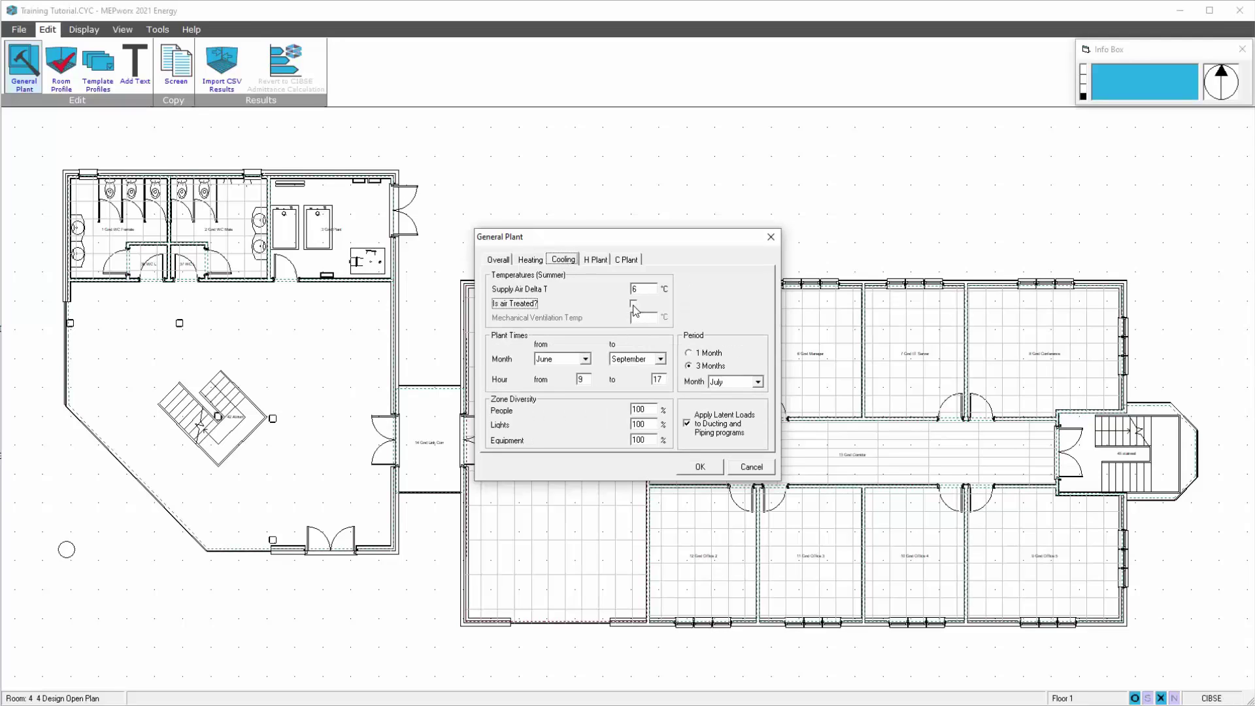
left_click(646, 318)
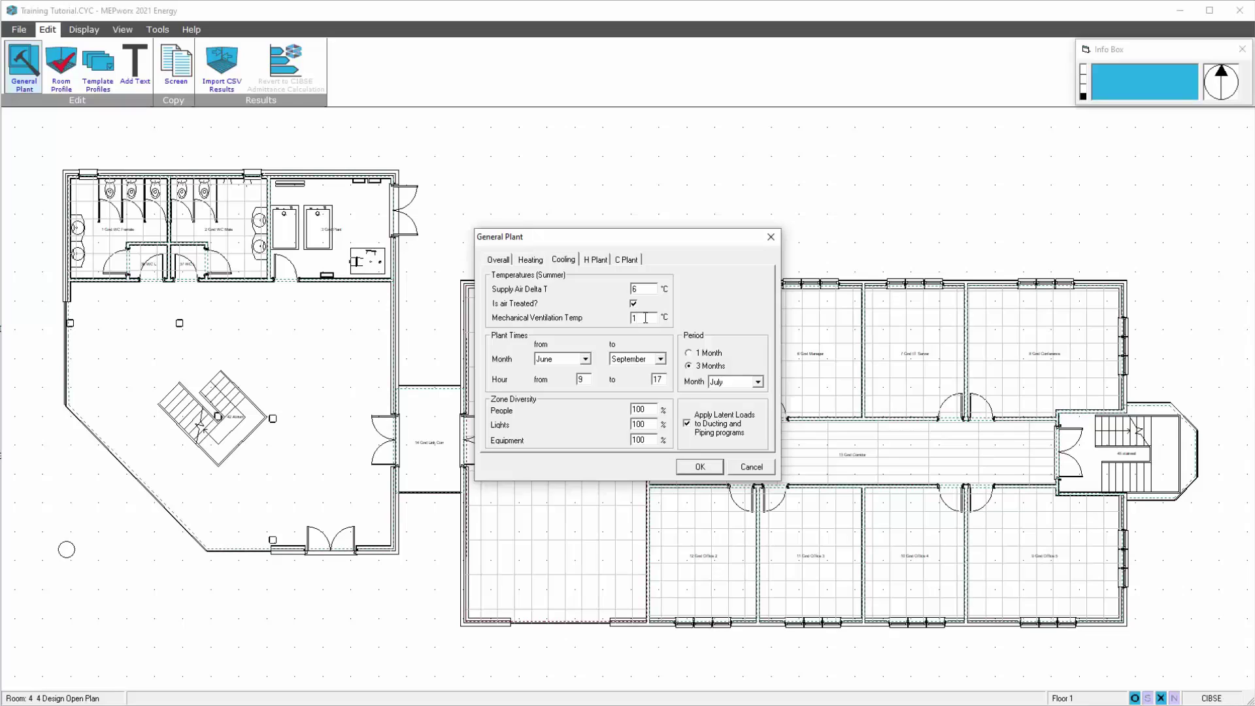
type("14")
left_click(694, 468)
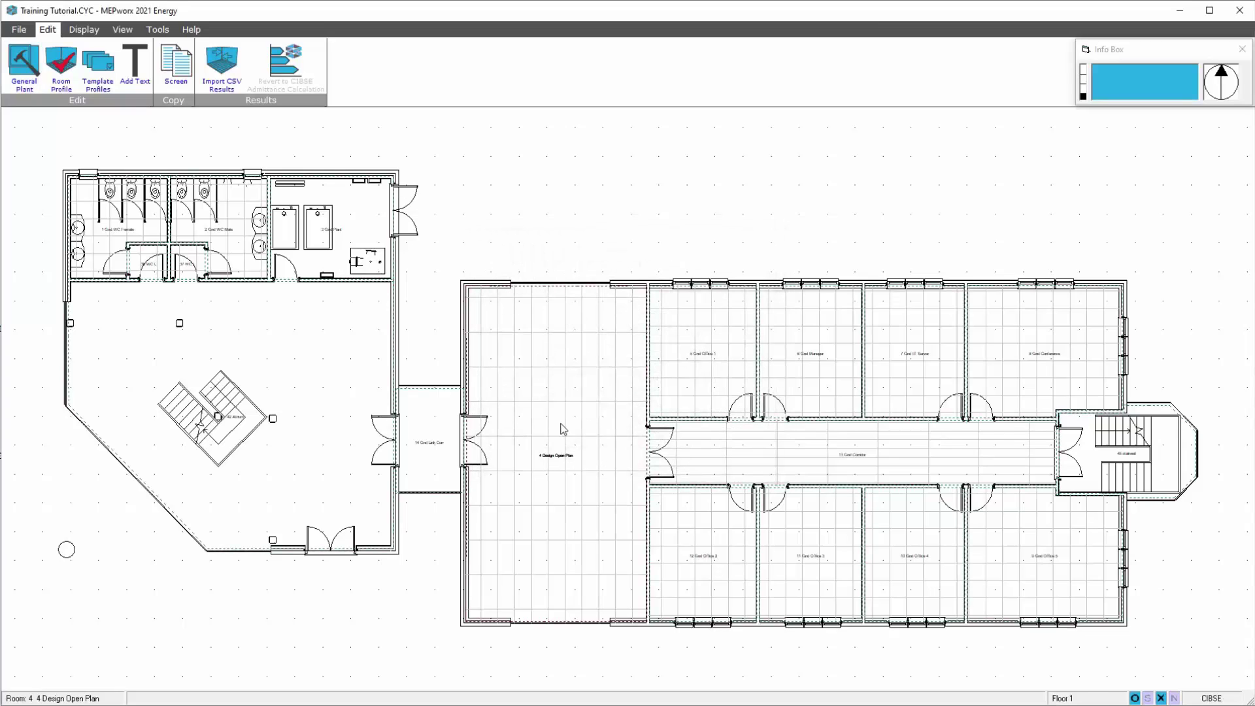
Show the individual room heat gains for 4 Design Open Plan as numeric results
left_click(78, 30)
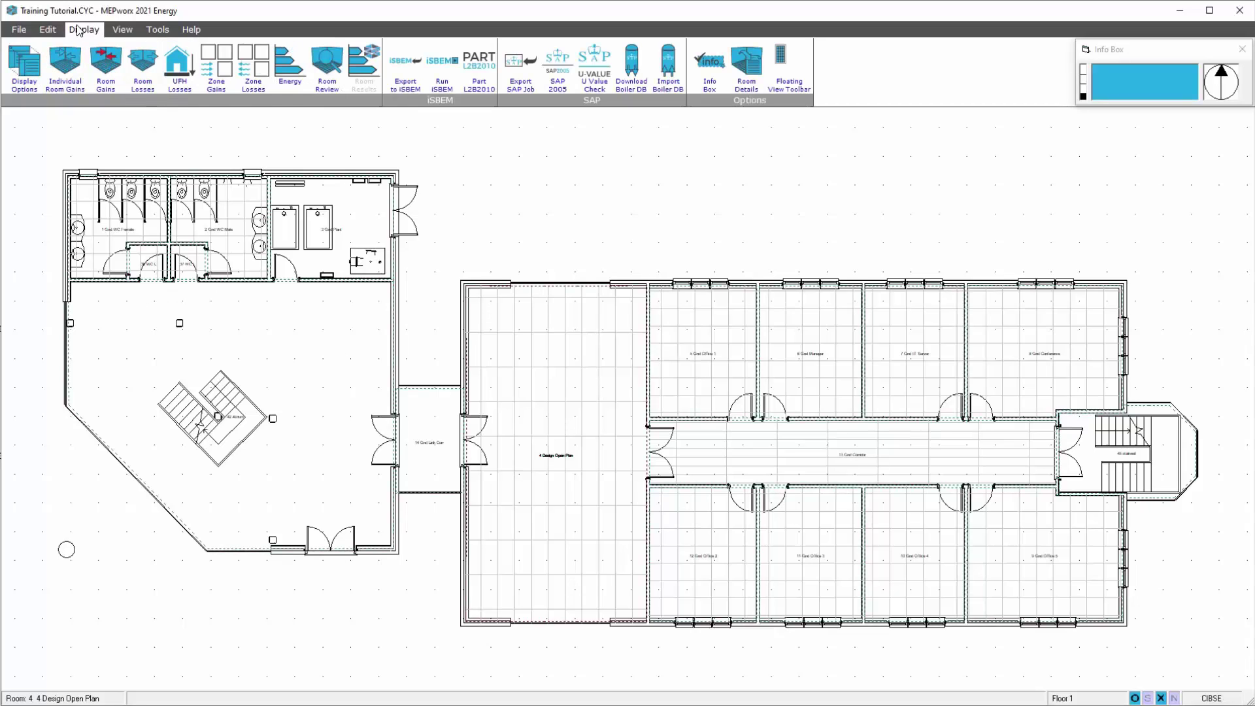
left_click(67, 63)
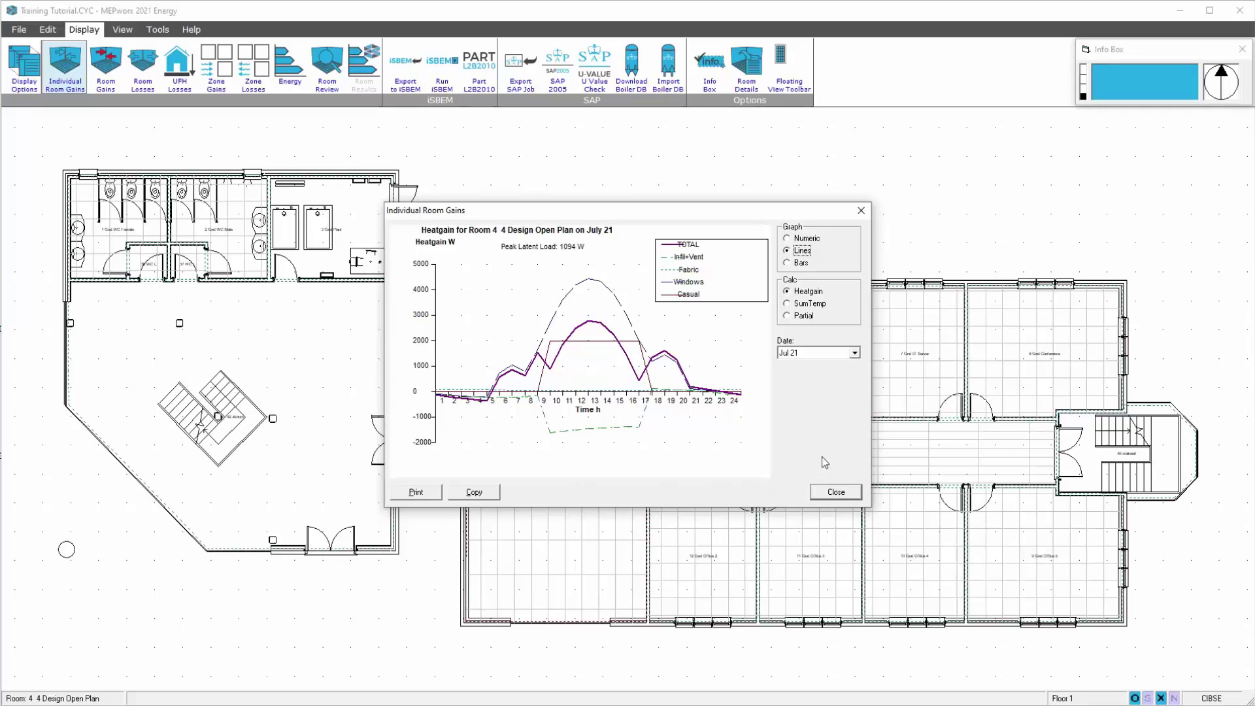
left_click(788, 239)
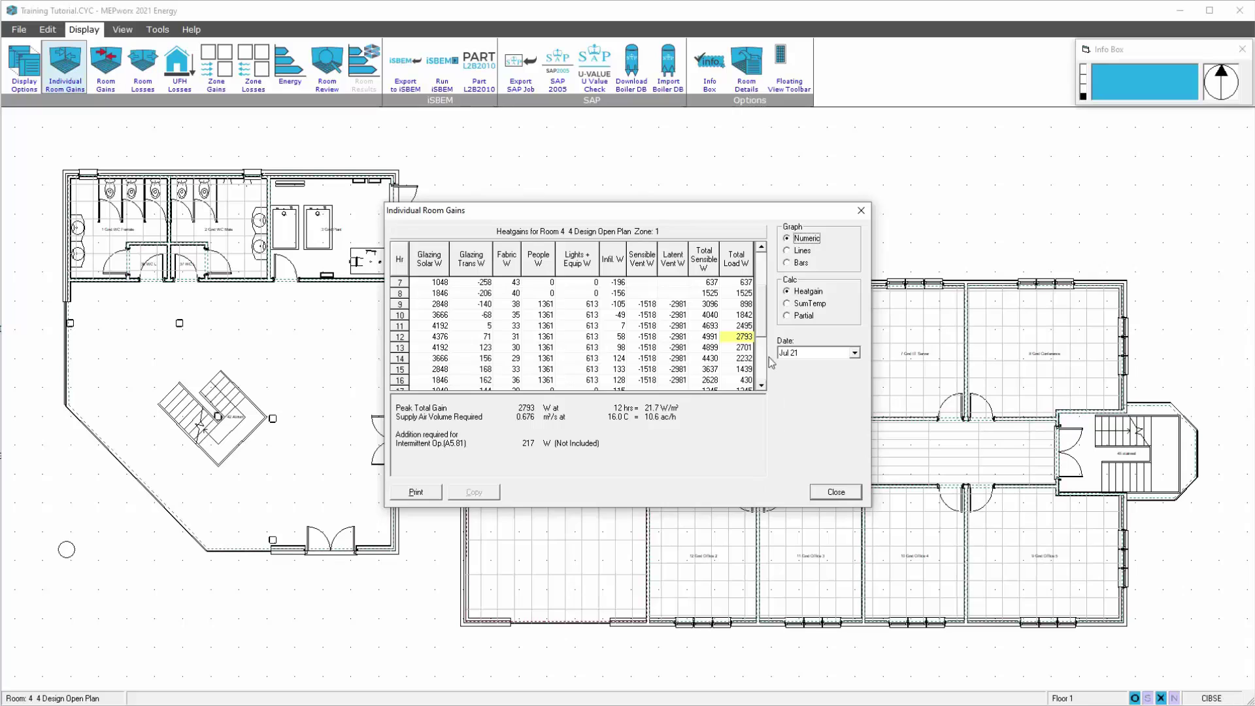
Check the Design Open Plan numeric heat gains for Aug 21 and Sep 21, and return to Aug 21
left_click(855, 353)
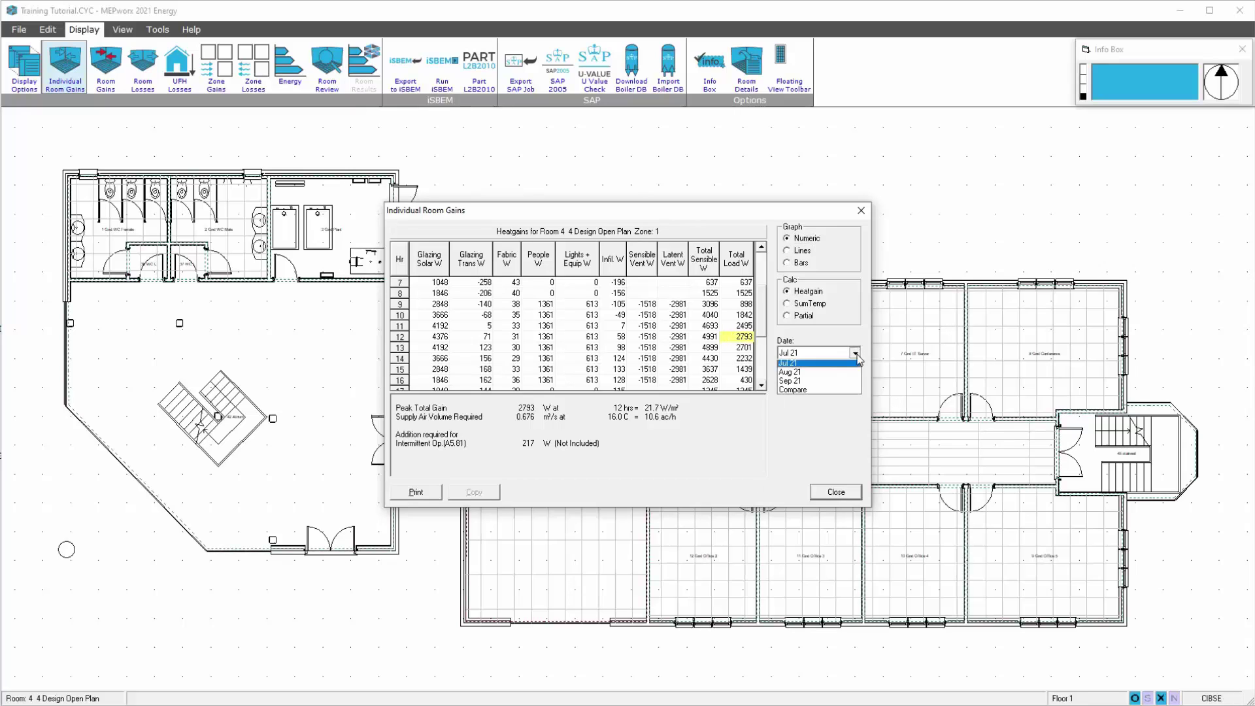
left_click(826, 381)
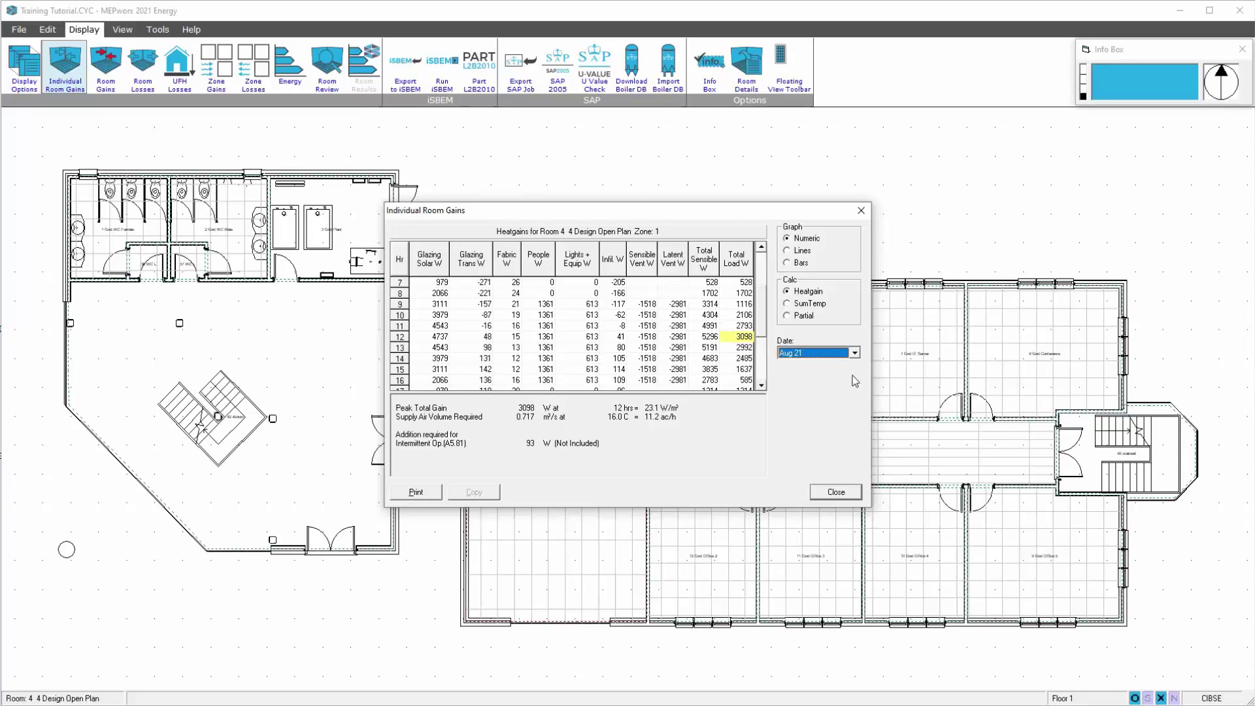
left_click(854, 353)
left_click(814, 382)
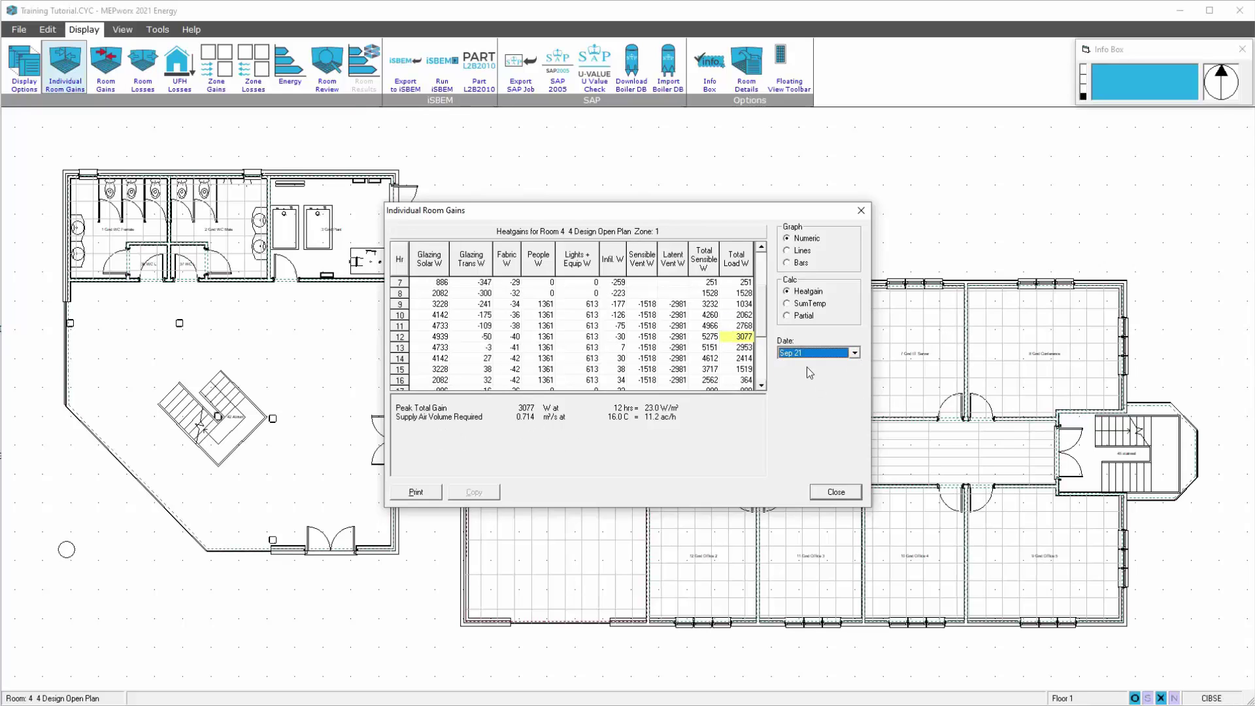
left_click(854, 353)
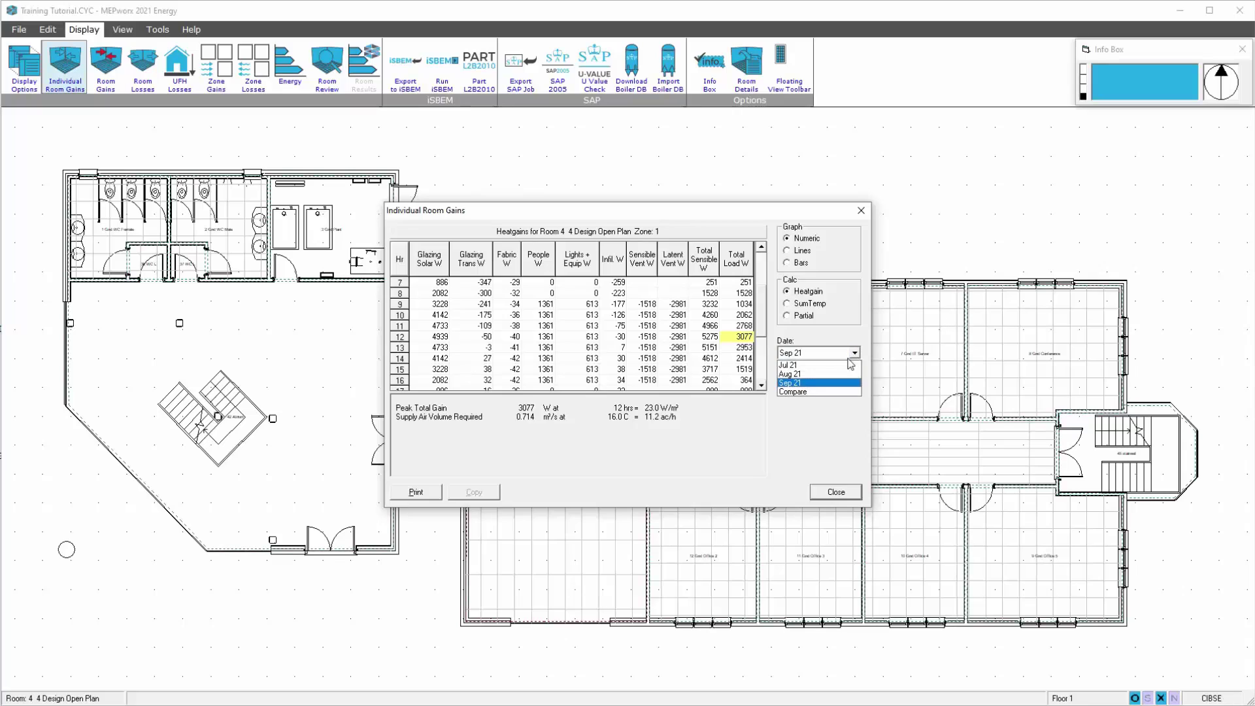
left_click(821, 373)
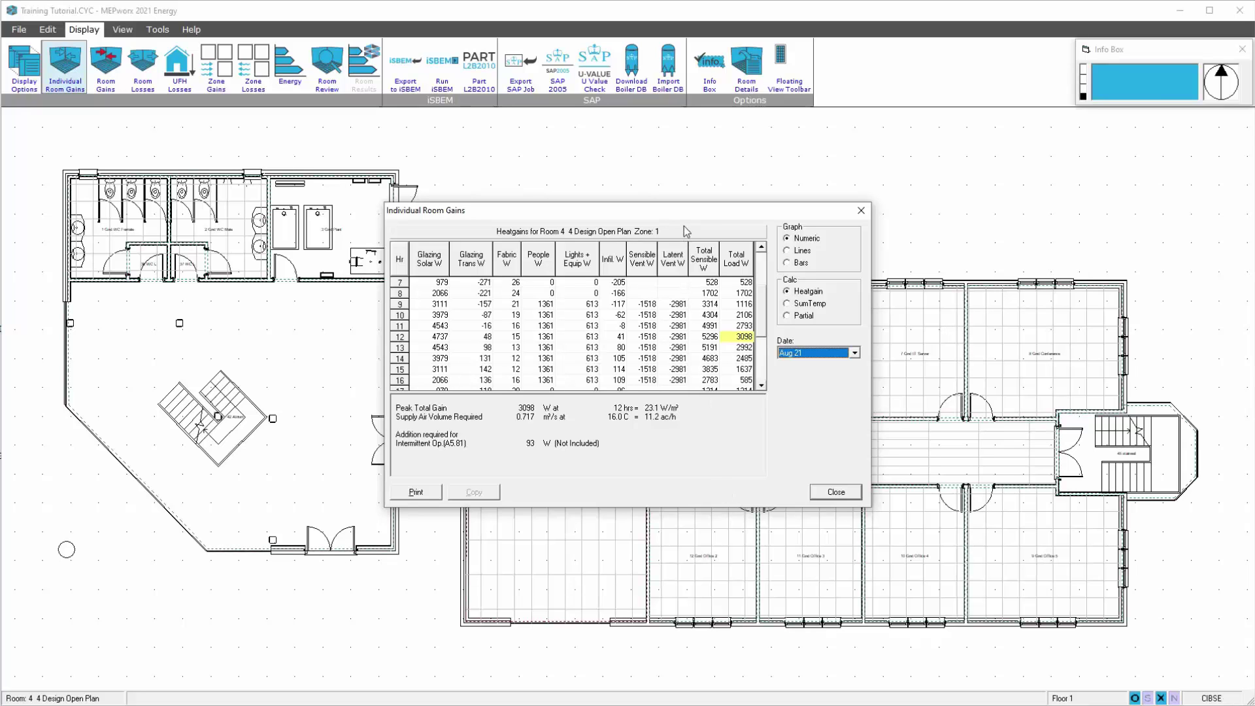
Uncover the Design Open Plan room on the plan, check its summer temperatures for Aug 21 and close the individual room gains
left_click_drag(685, 214, 968, 218)
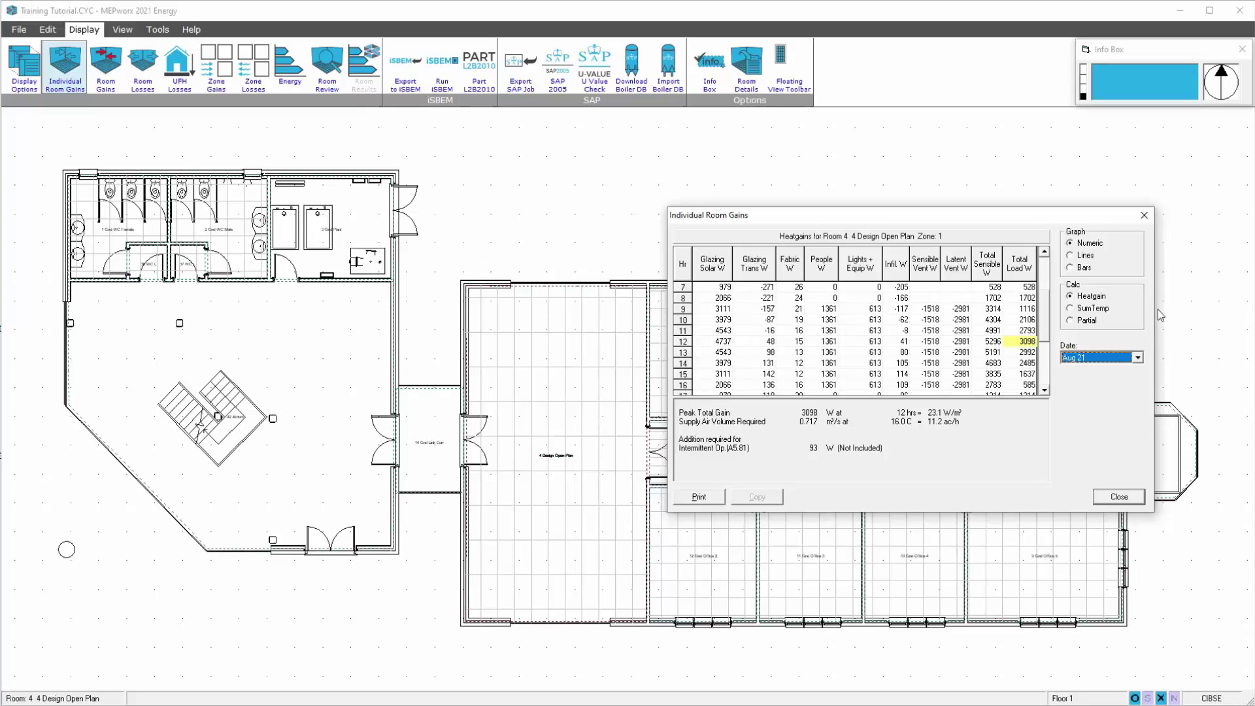
left_click(1071, 311)
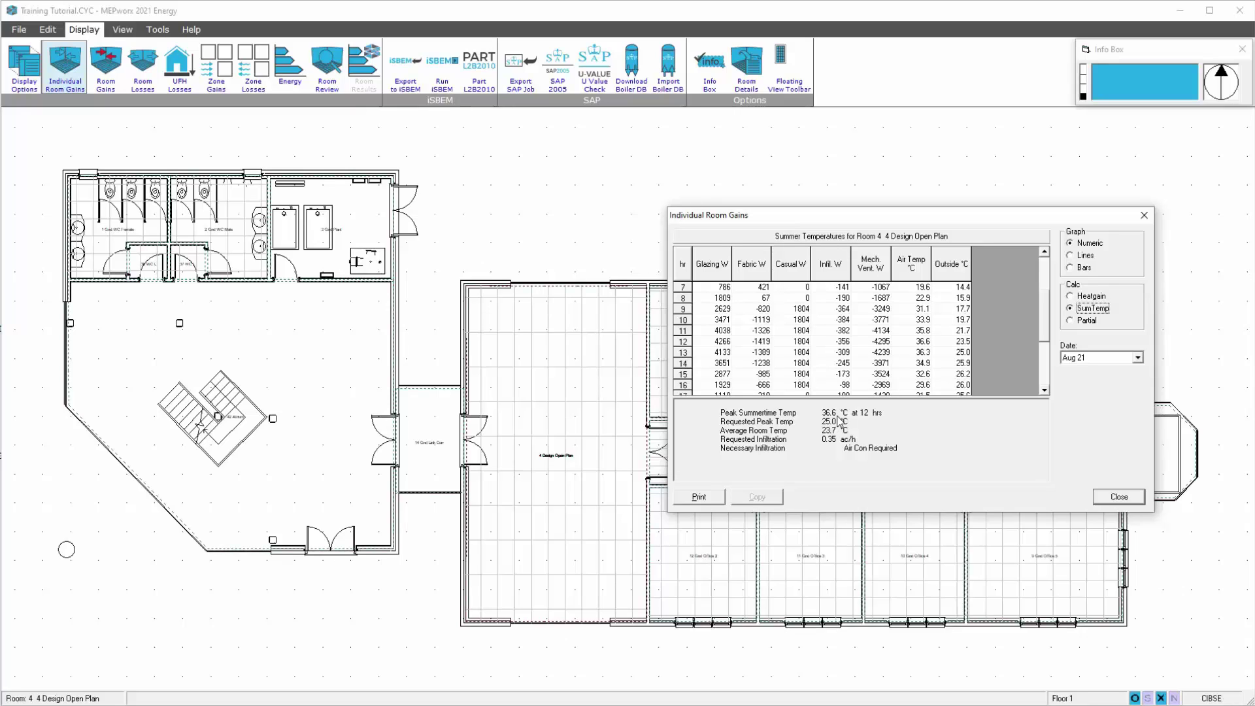
left_click(1109, 499)
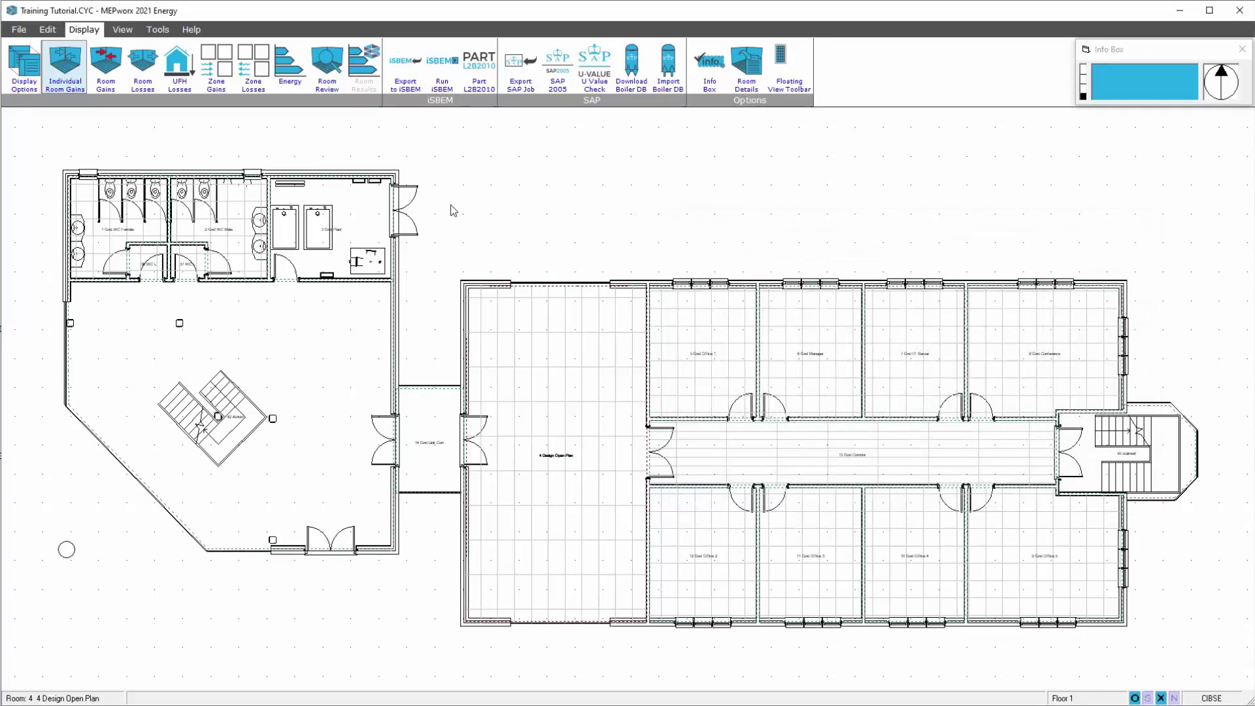
Examine the detailed heat loss breakdown for 4 Design Open Plan, including its ventilation loss, then close the room losses
left_click(143, 68)
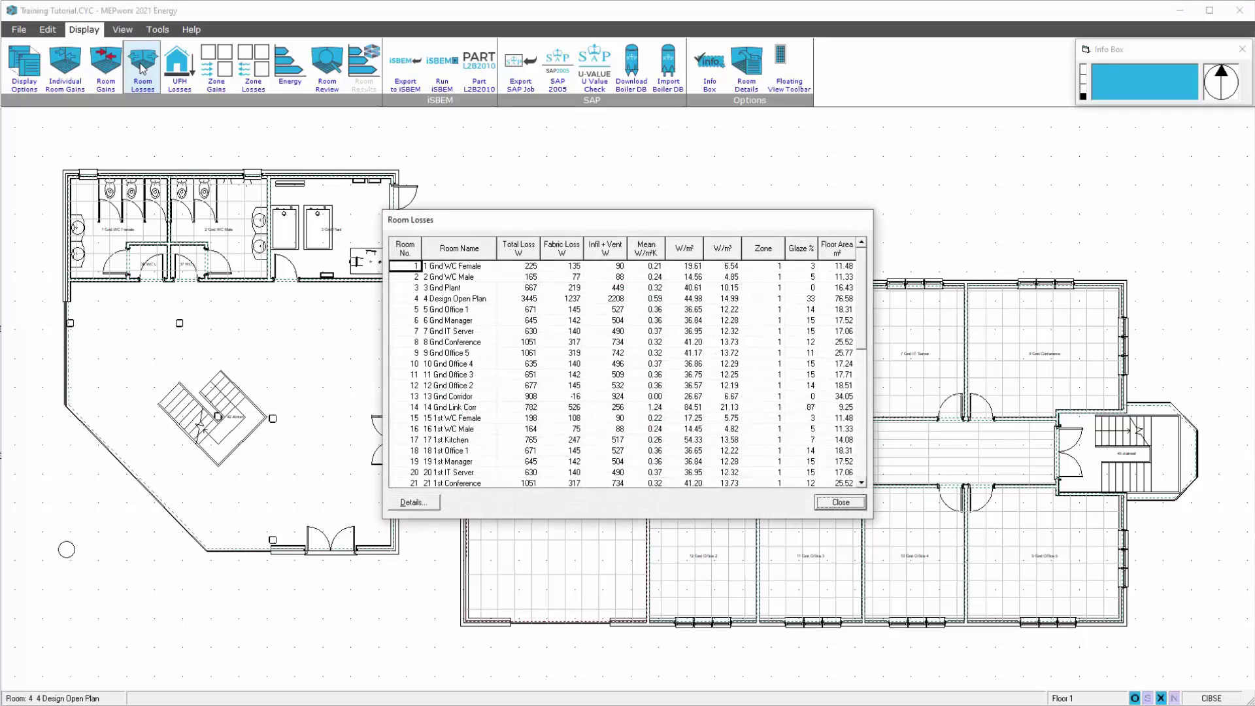
left_click(462, 300)
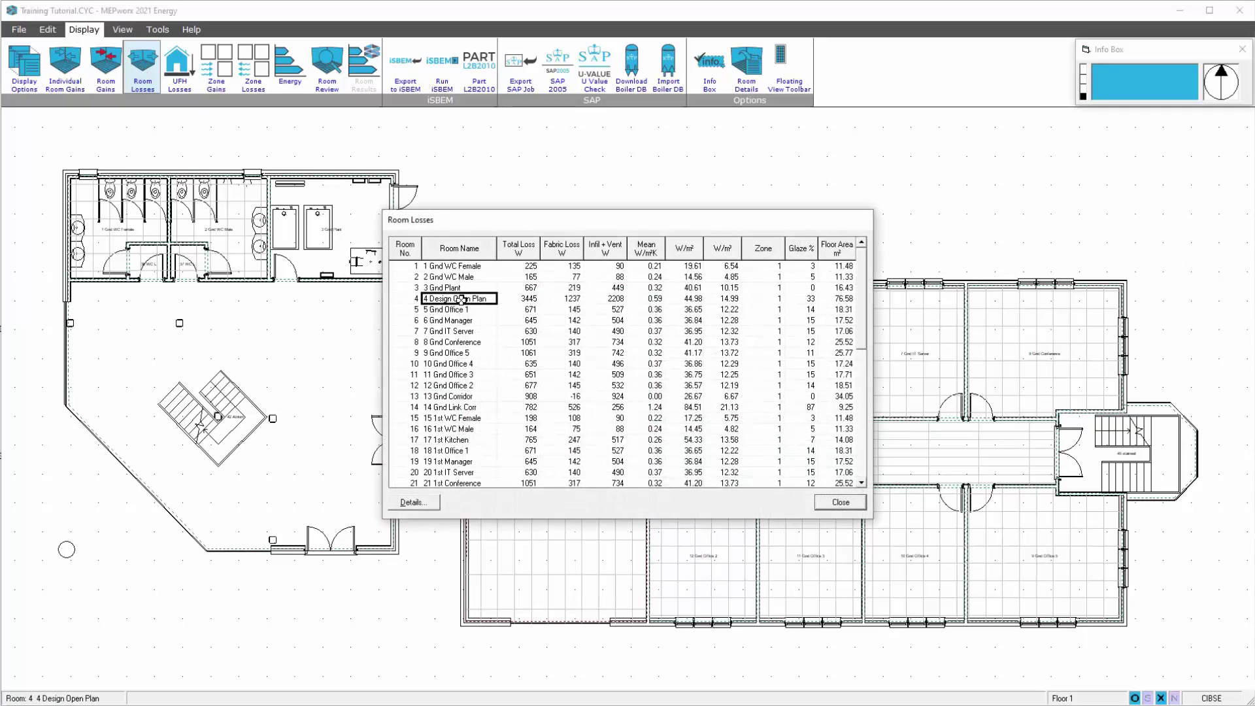
left_click(416, 503)
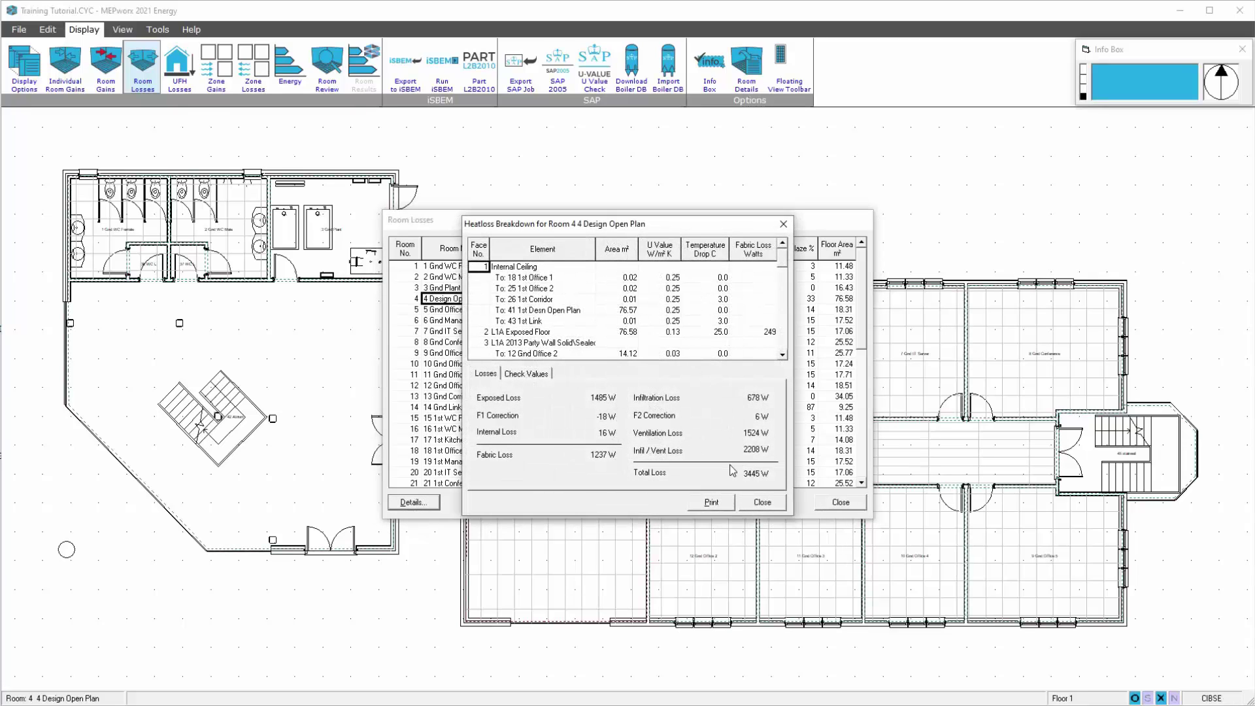
left_click(760, 503)
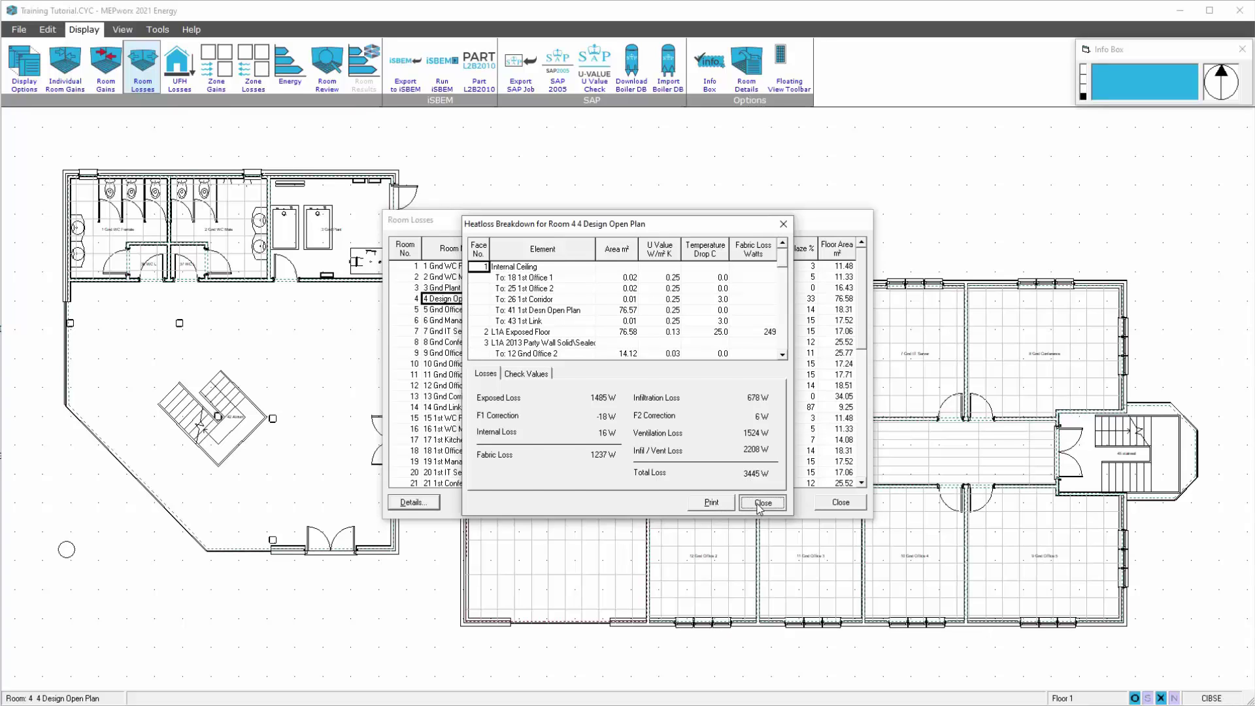
left_click(826, 503)
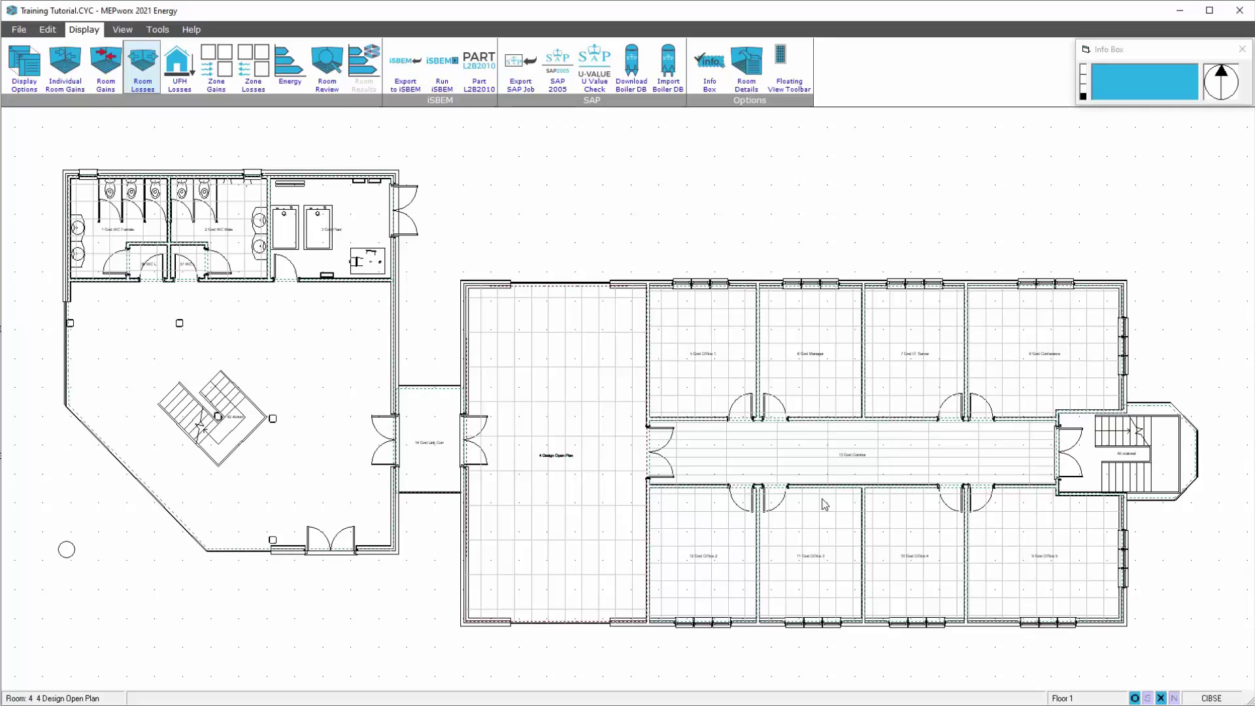
Review the summary room gains for all rooms, comparing sensible and latent gains and supply air volumes, then close the summary
key("z")
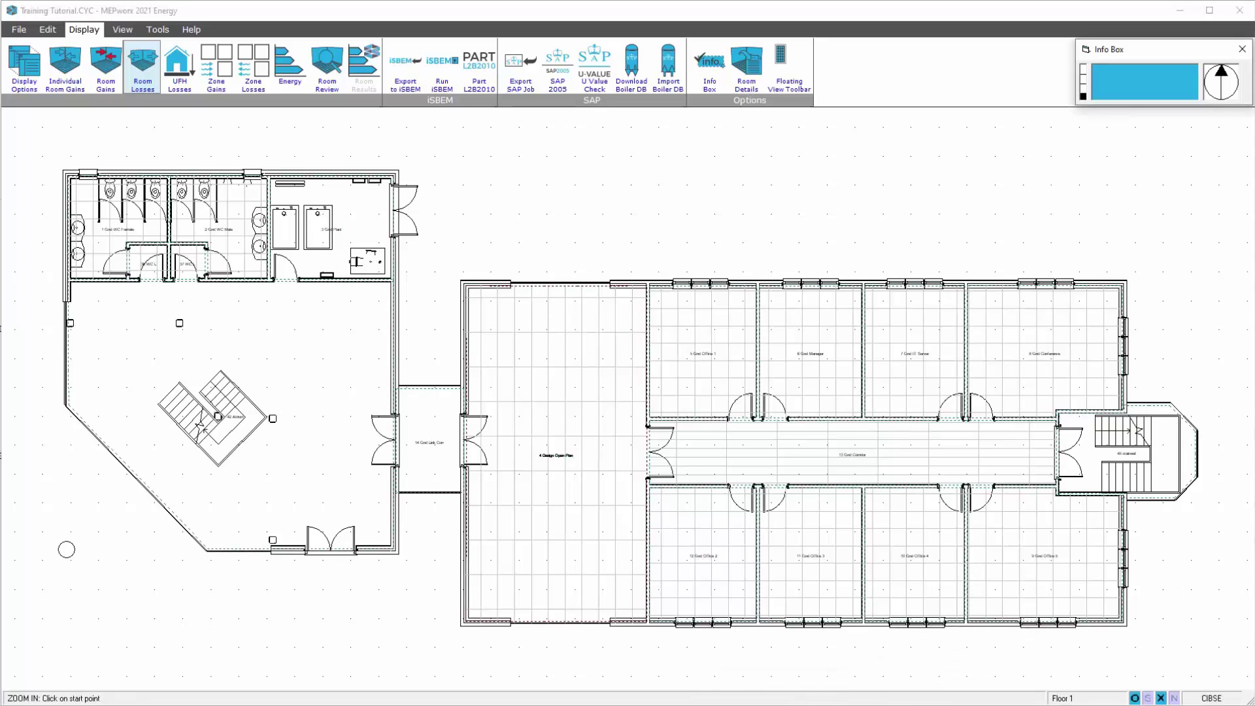
left_click(103, 67)
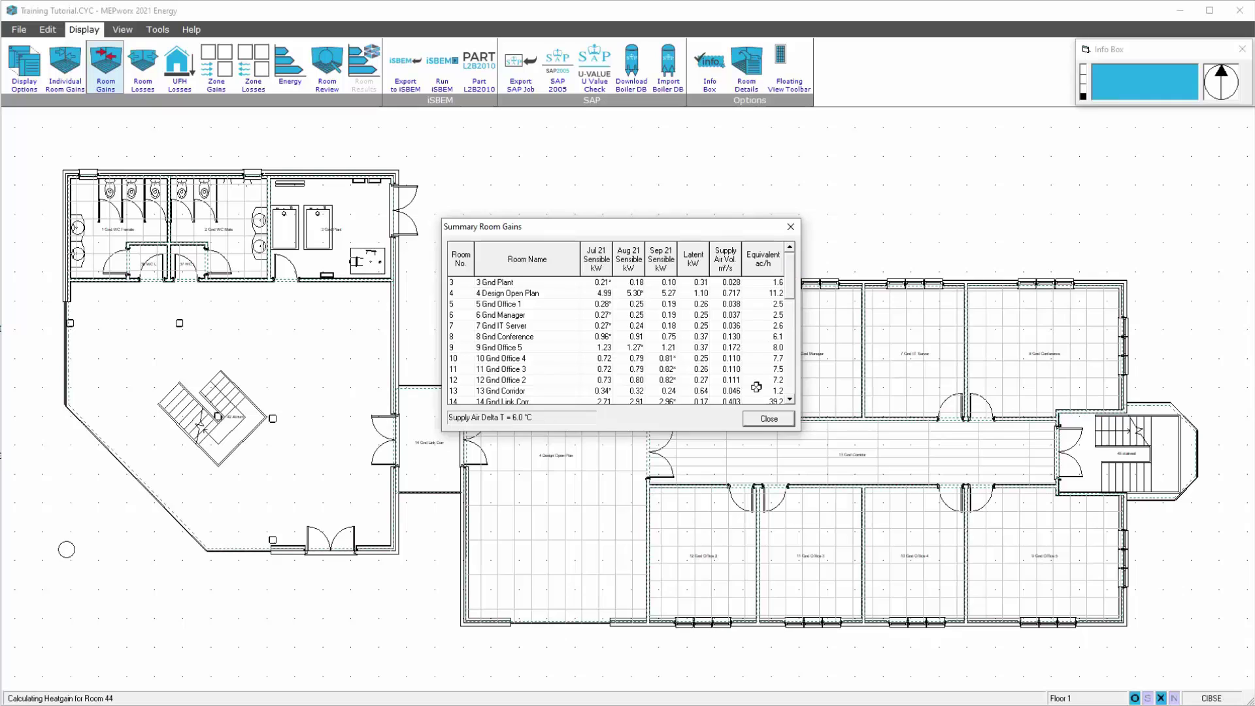
left_click(766, 420)
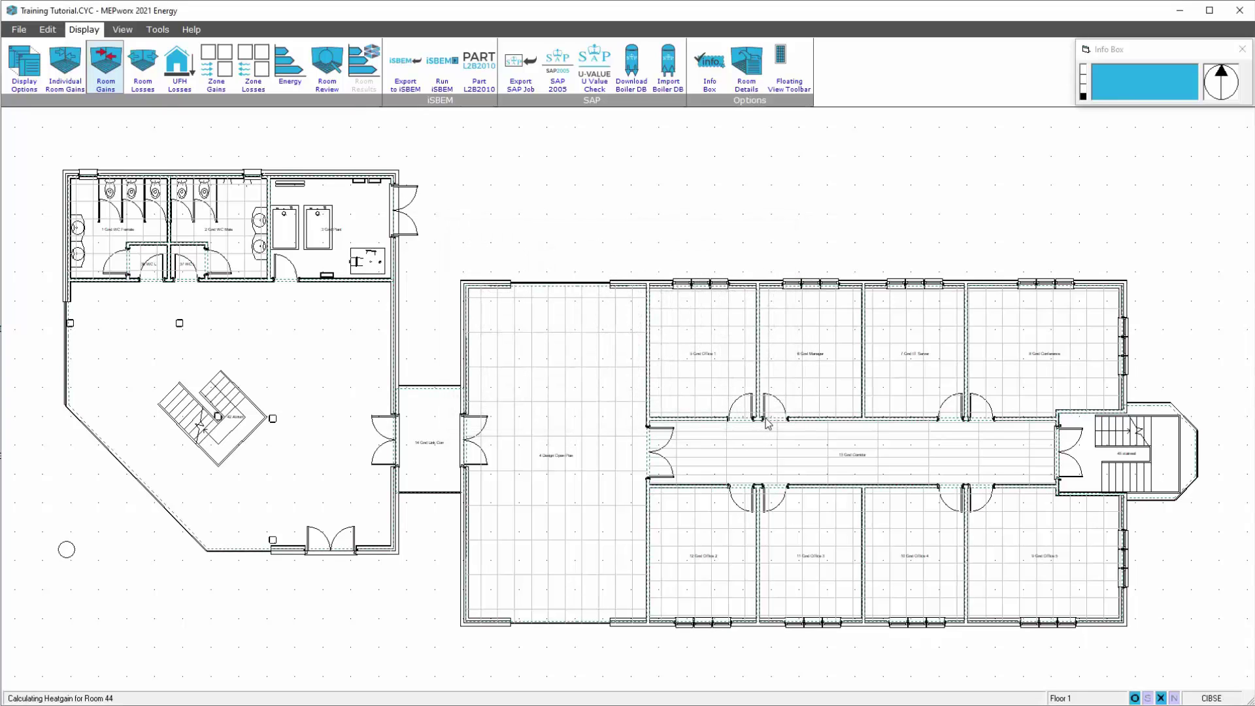